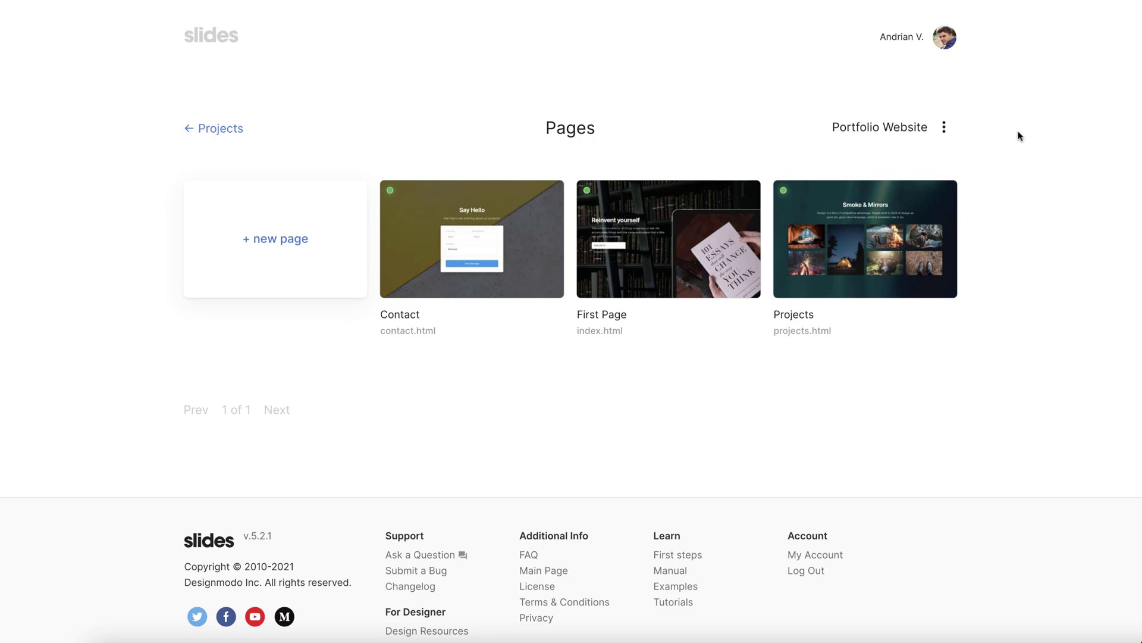
# Step: Download the Portfolio Website project from Slides as a zip, leaving 19 of 20 downloads
pyautogui.click(946, 128)
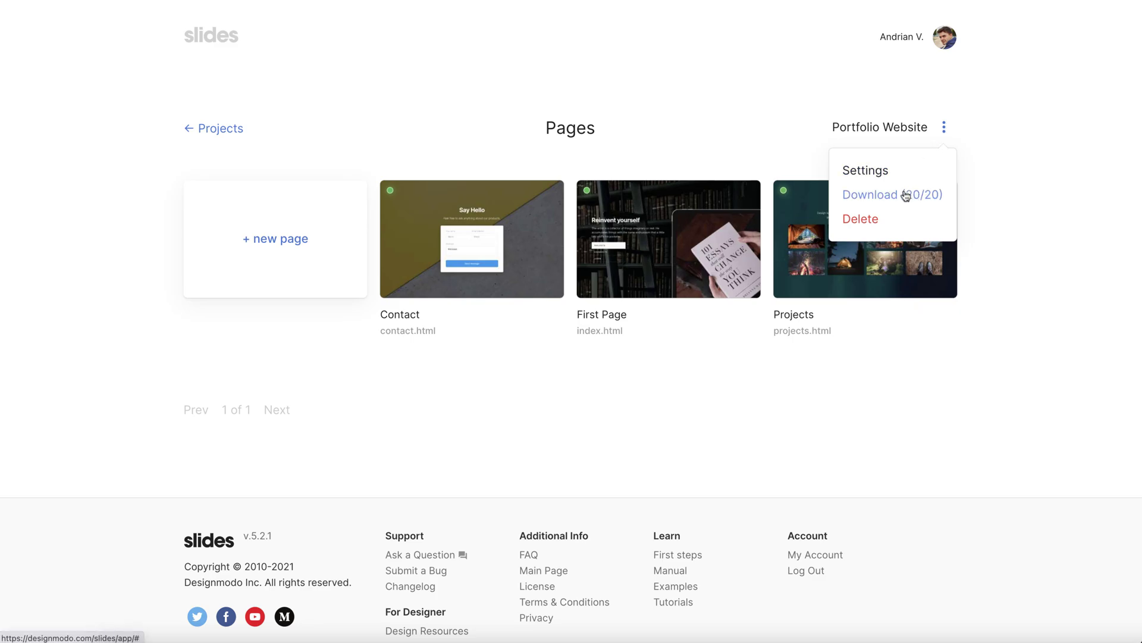
pyautogui.click(874, 194)
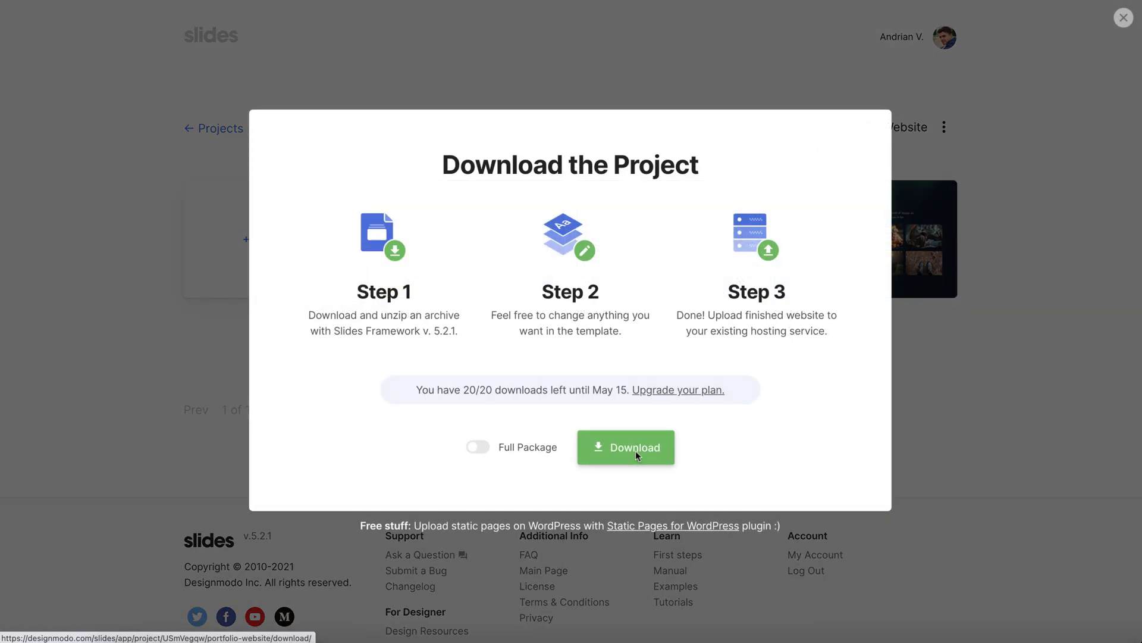
pyautogui.click(635, 451)
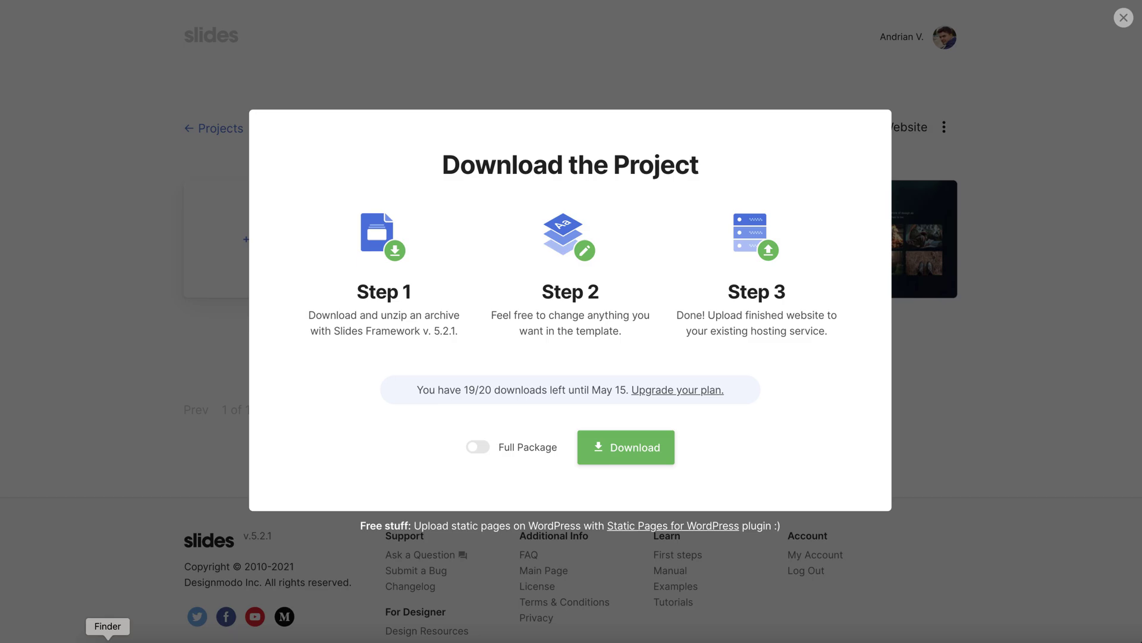
# Step: Create a new Static.app website by dropping the downloaded portfolio zip onto the upload area
pyautogui.click(108, 638)
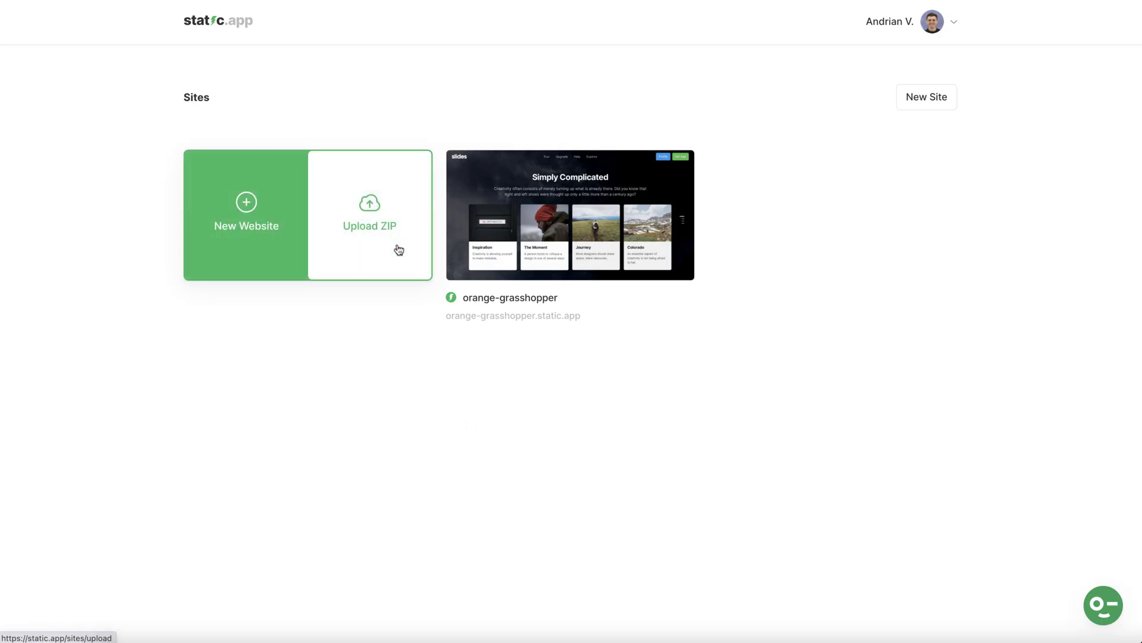
pyautogui.click(399, 249)
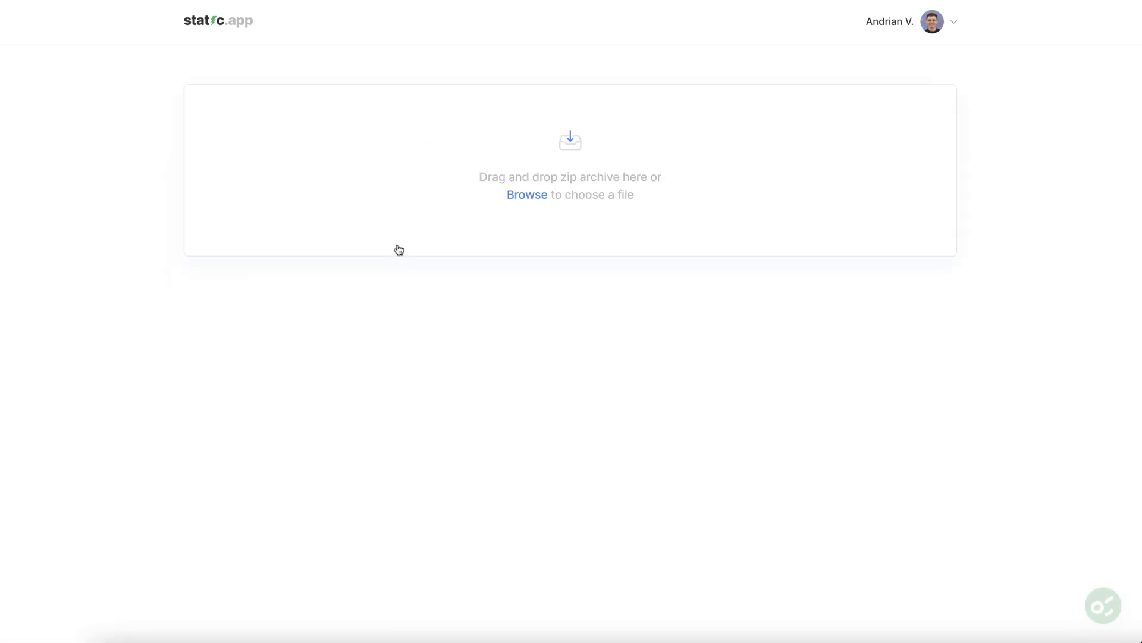
pyautogui.press('super+Tab')
pyautogui.moveTo(597, 102); pyautogui.dragTo(819, 212)
pyautogui.moveTo(790, 267); pyautogui.dragTo(641, 163)
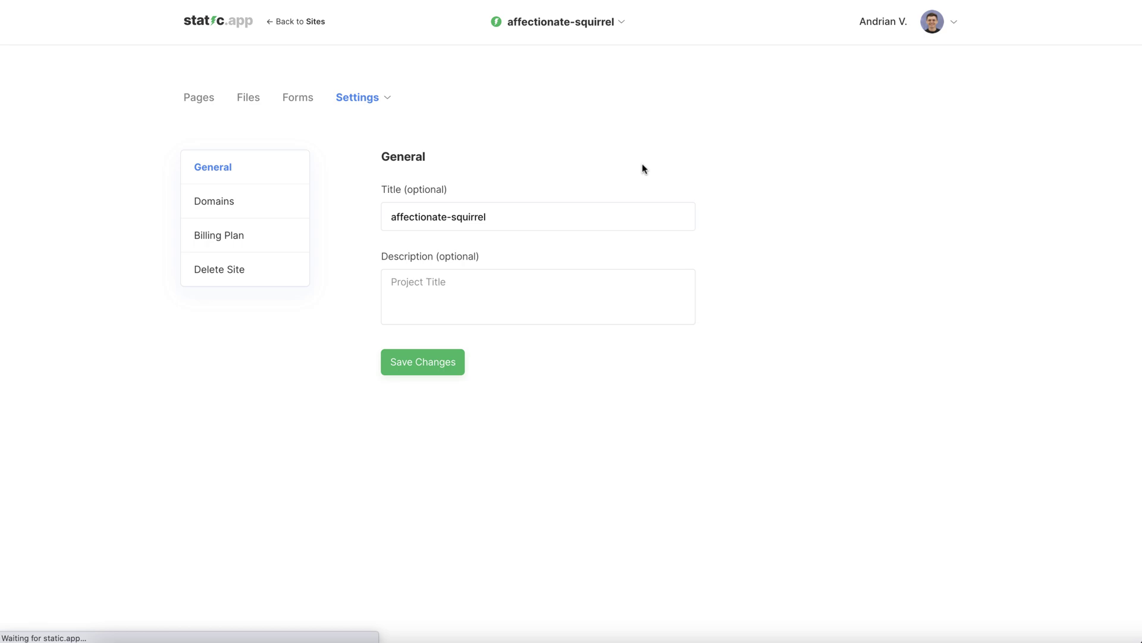
# Step: Rename the new site from affectionate-squirrel to 'My Portfolio' and save the change
pyautogui.click(493, 215)
pyautogui.press('super+a')
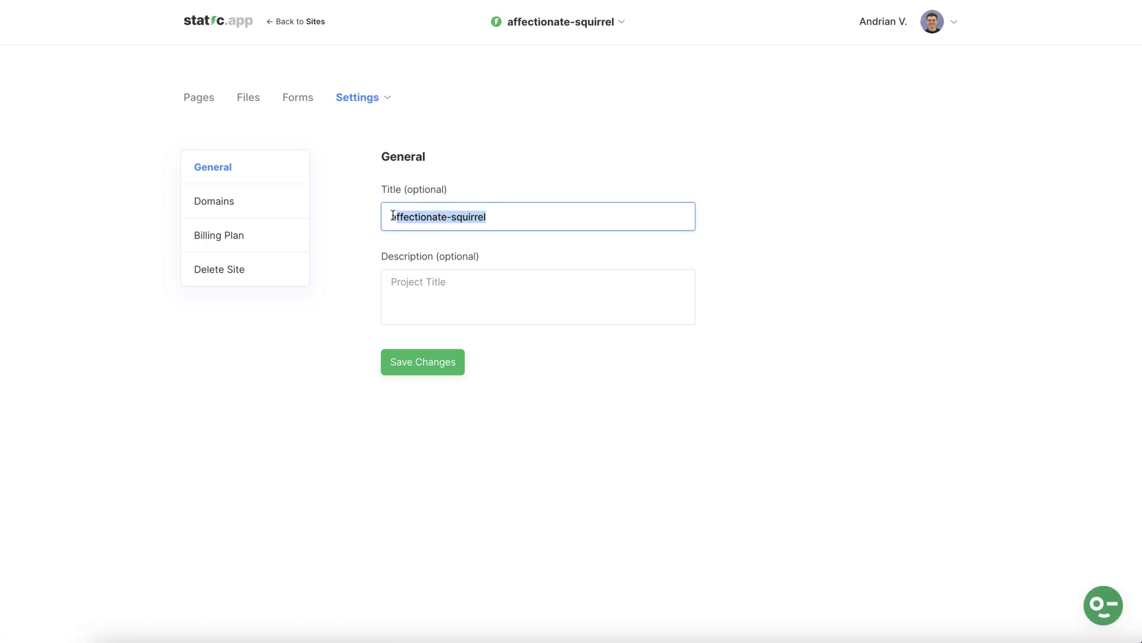
pyautogui.write('My Portfolio')
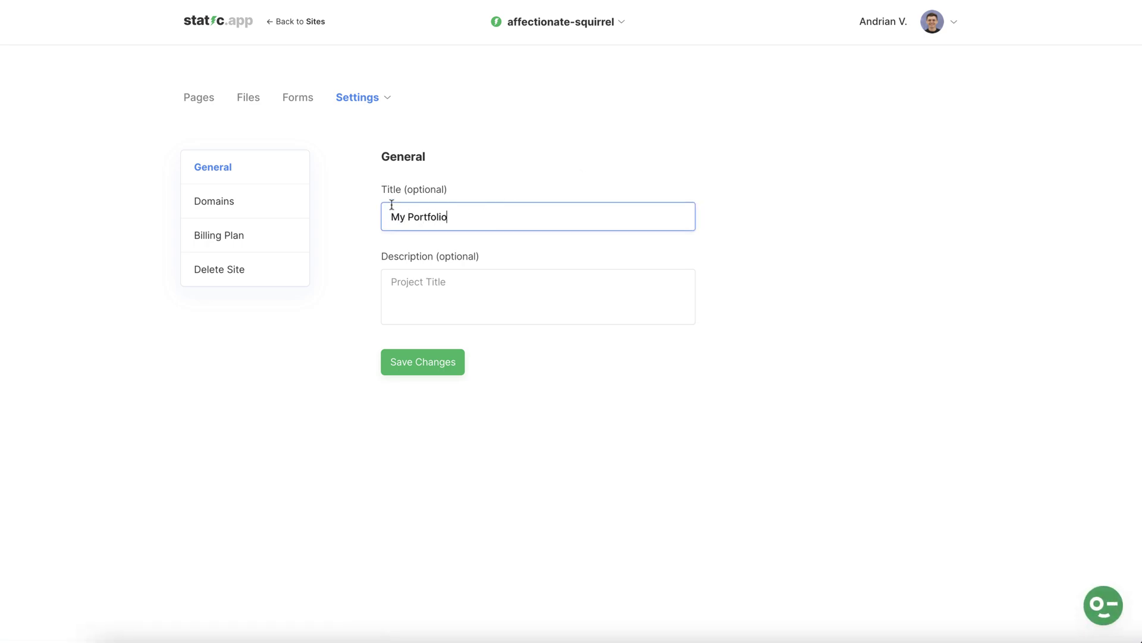
pyautogui.click(459, 356)
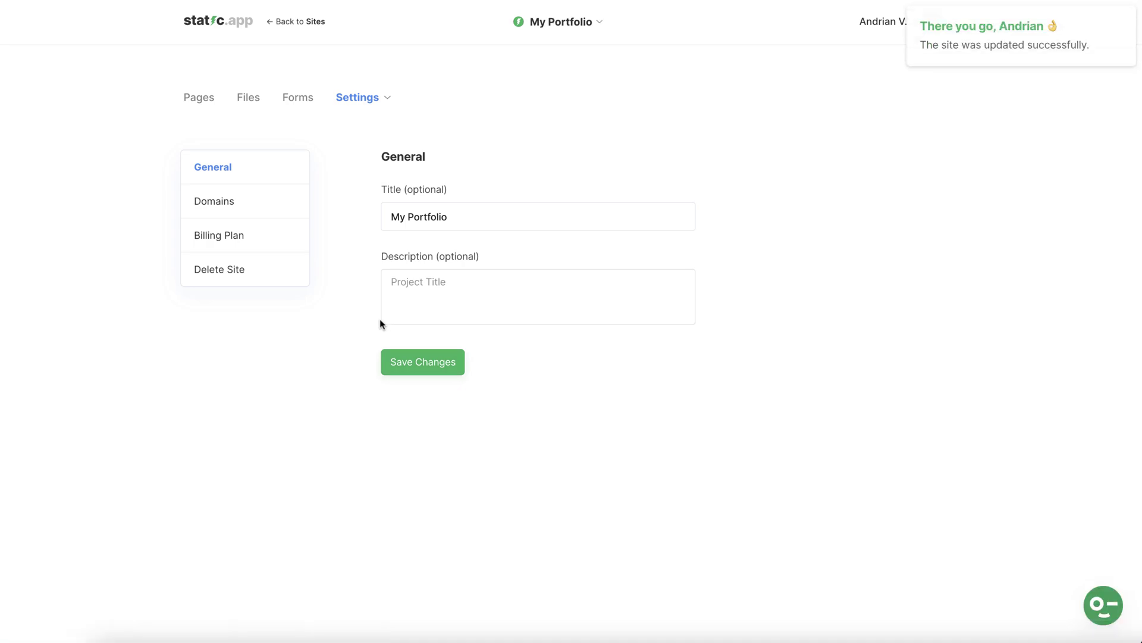
# Step: Go to the site's Forms page and highlight the static-form and static-form-id example attributes
pyautogui.click(289, 201)
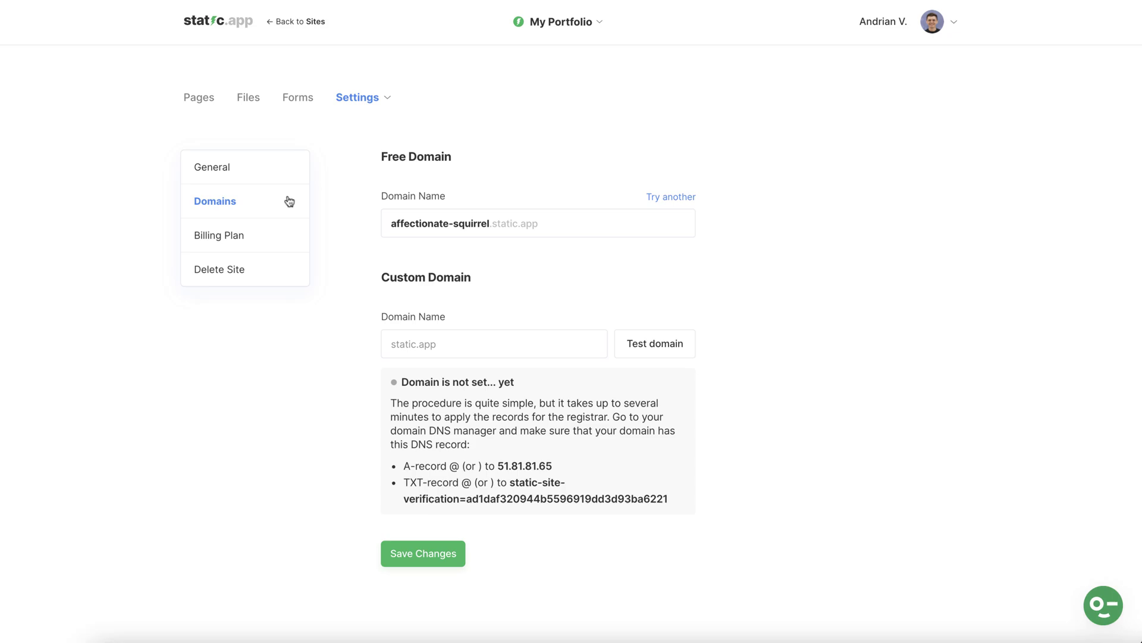
pyautogui.click(298, 105)
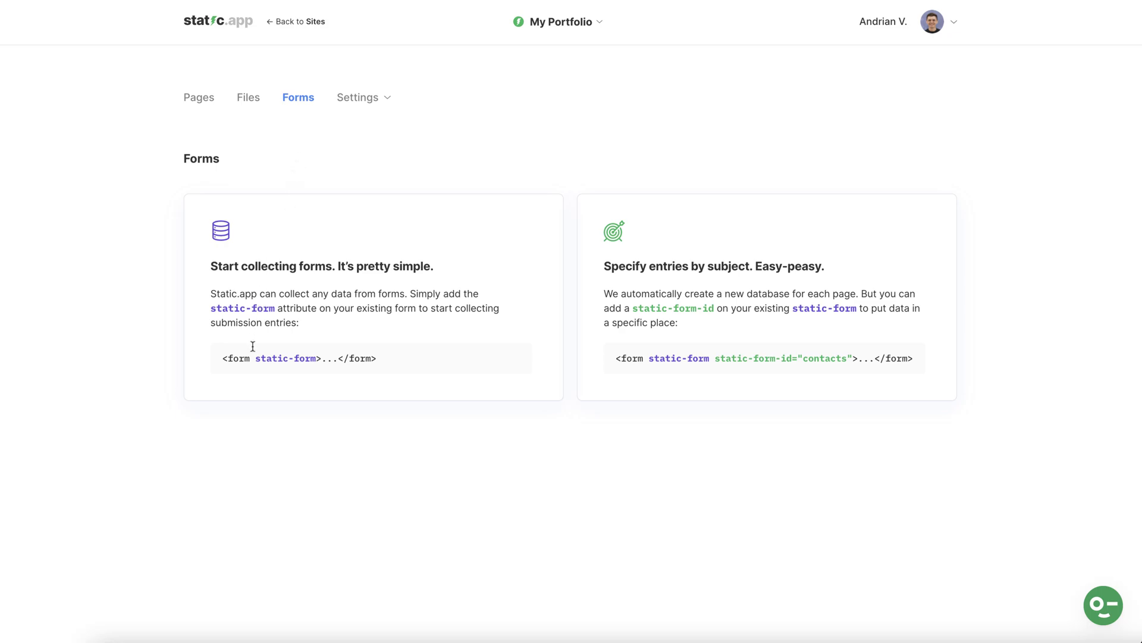
pyautogui.moveTo(255, 358); pyautogui.dragTo(316, 357)
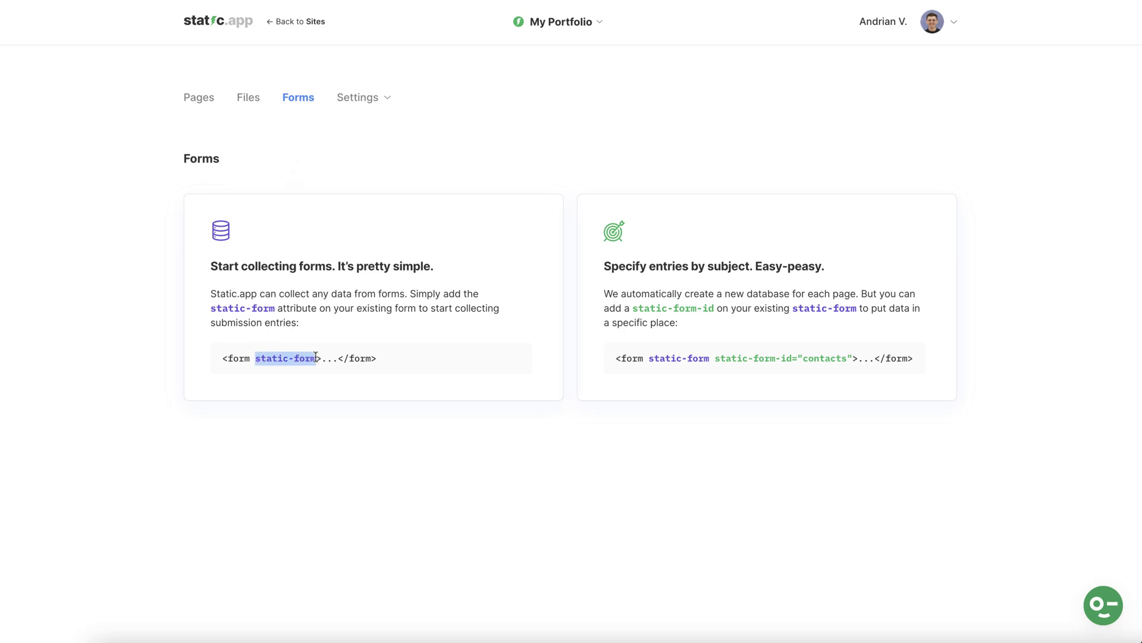
pyautogui.moveTo(649, 358); pyautogui.dragTo(854, 357)
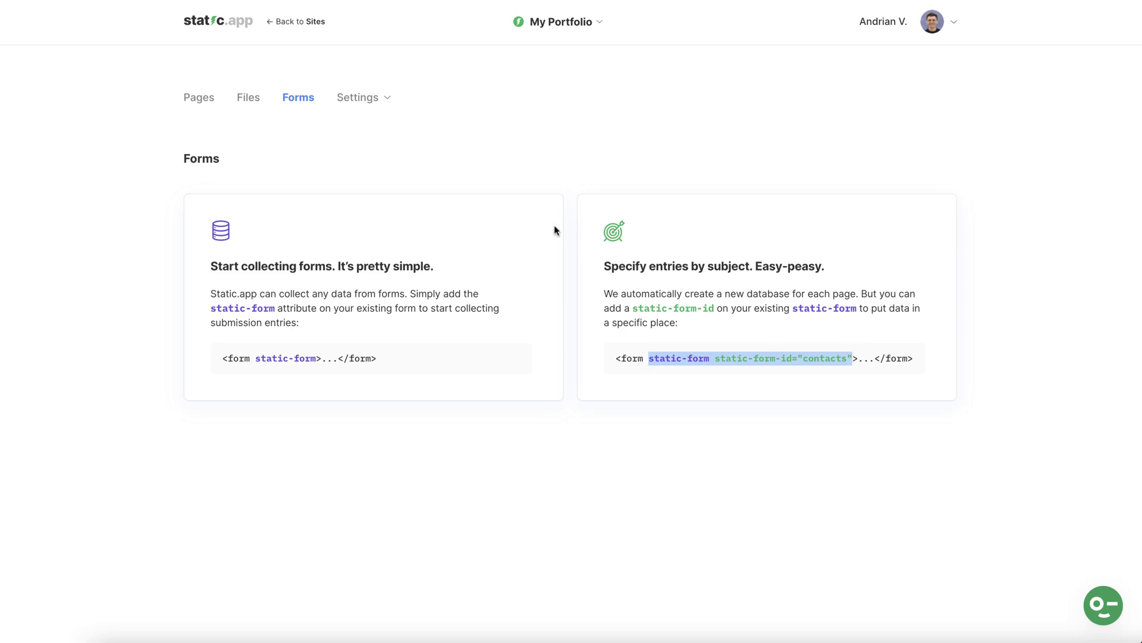
pyautogui.click(403, 187)
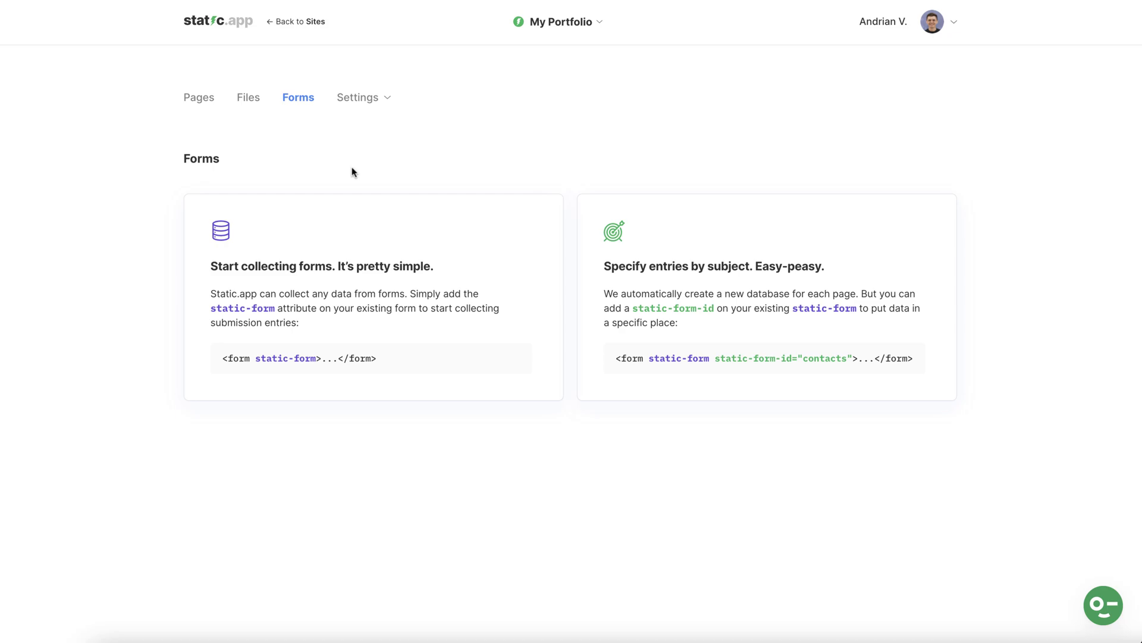
# Step: Open the live affectionate-squirrel.static.app site and scroll down to the Discomfort is a Signal case study
pyautogui.click(302, 24)
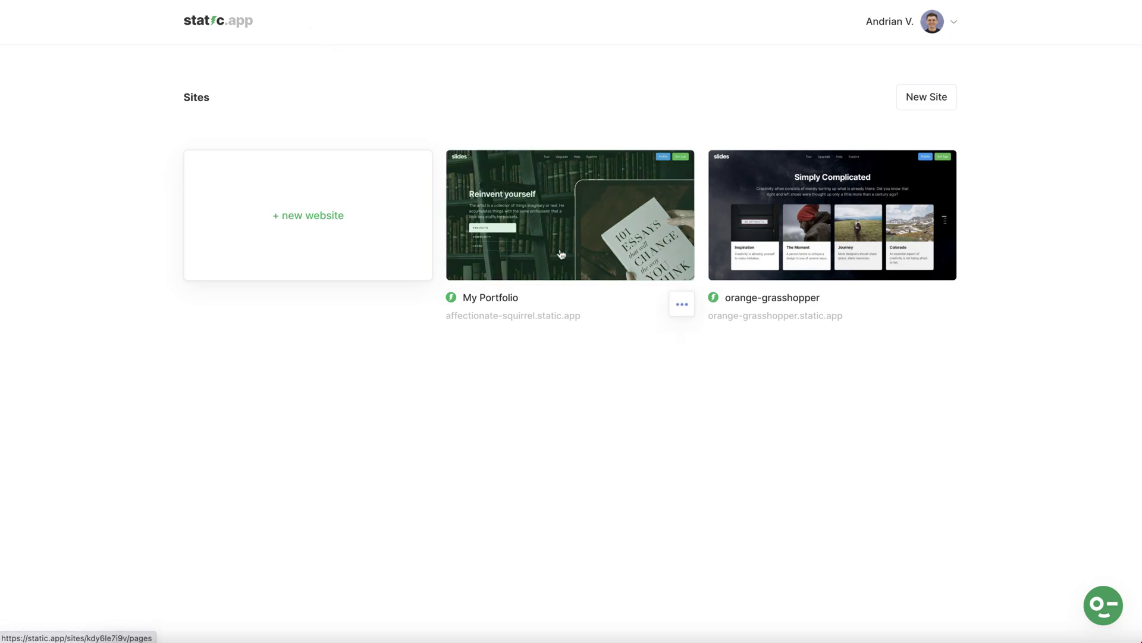
pyautogui.click(517, 319)
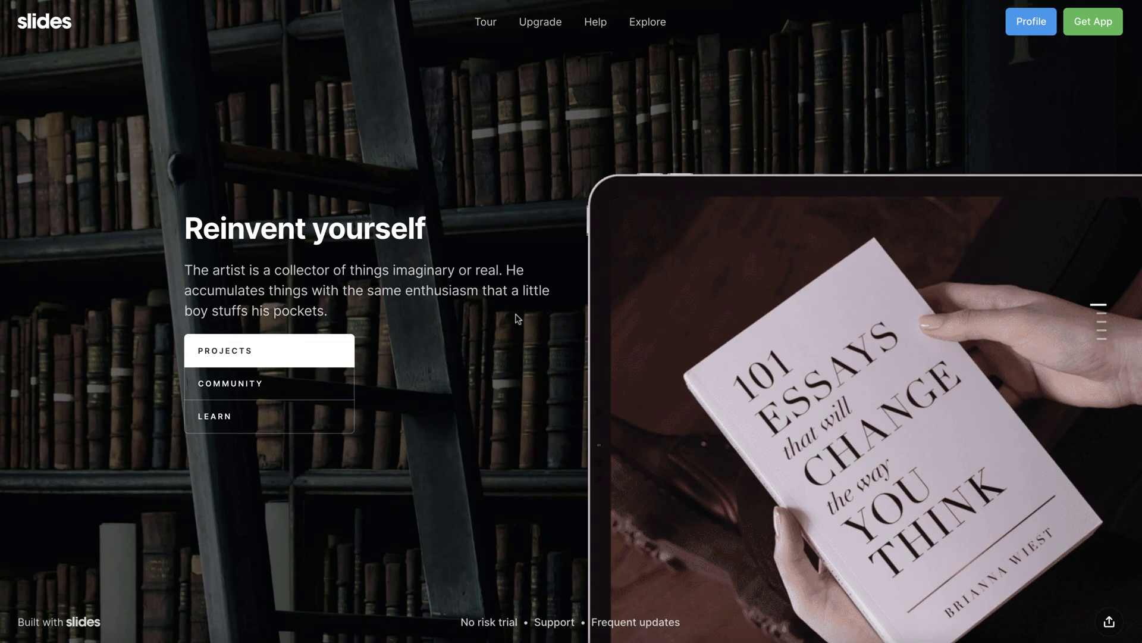
pyautogui.scroll(-2, 517, 320)
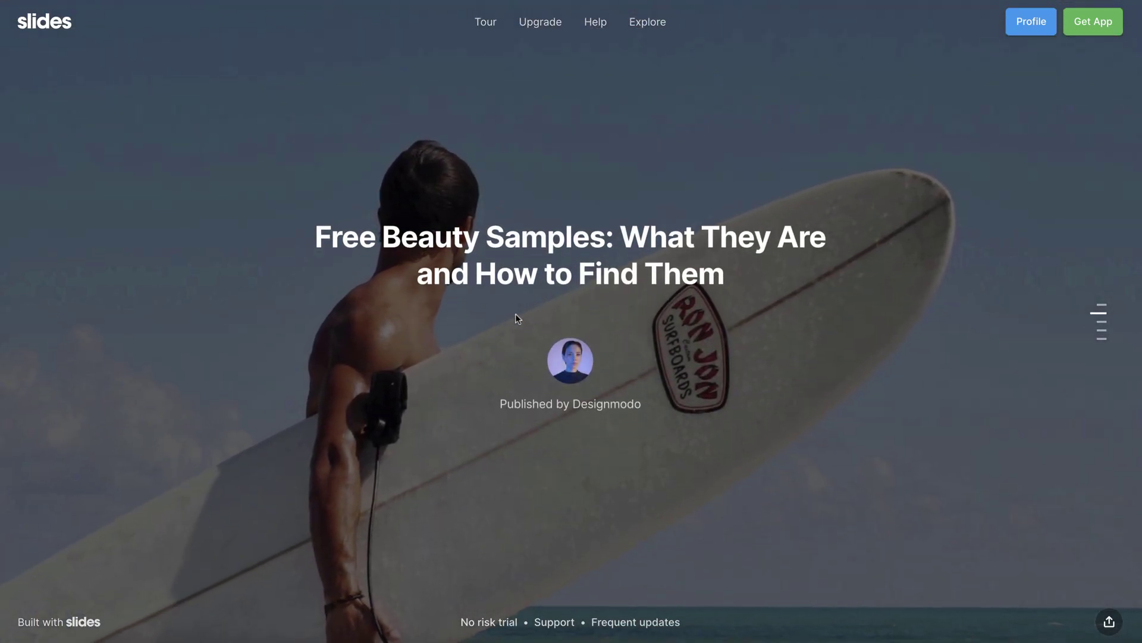
pyautogui.scroll(-2, 517, 320)
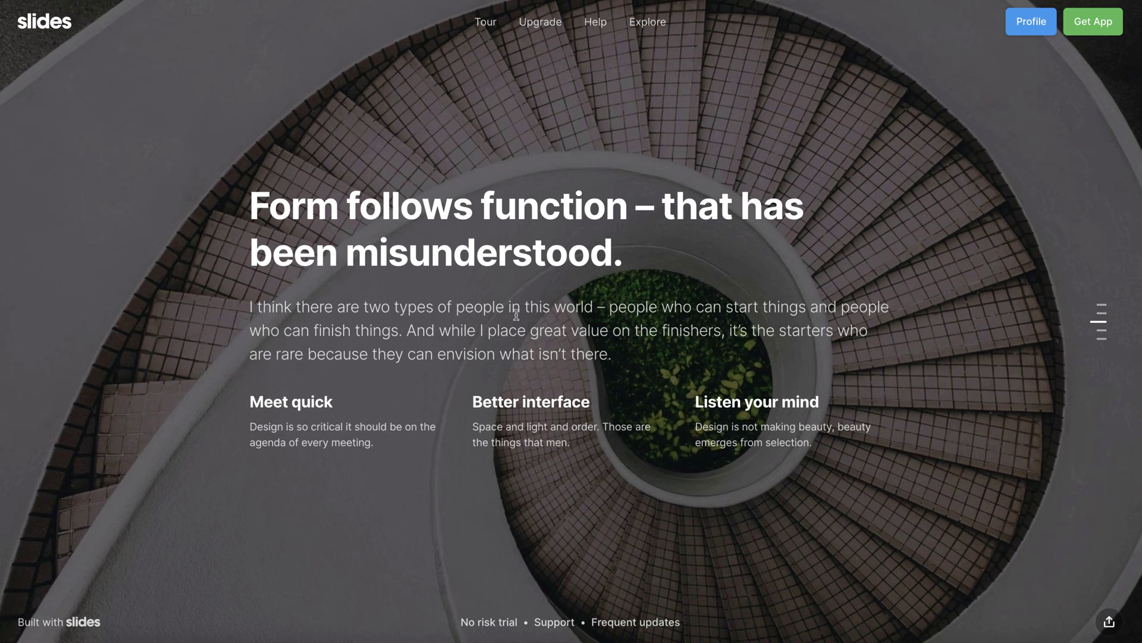
pyautogui.scroll(-2, 517, 317)
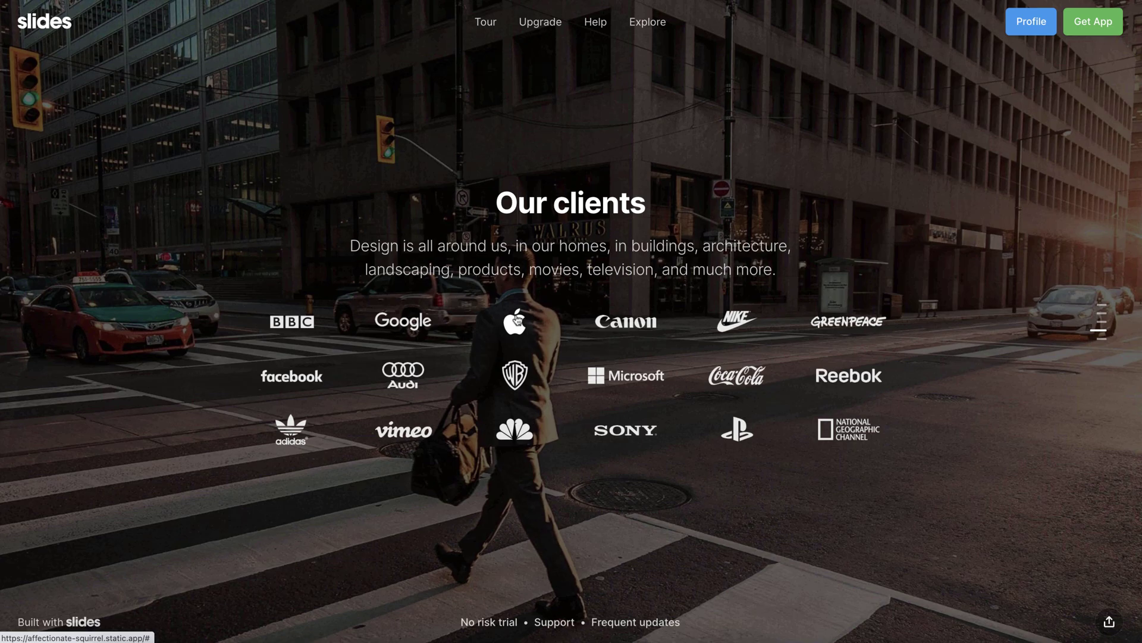
pyautogui.scroll(-2, 517, 319)
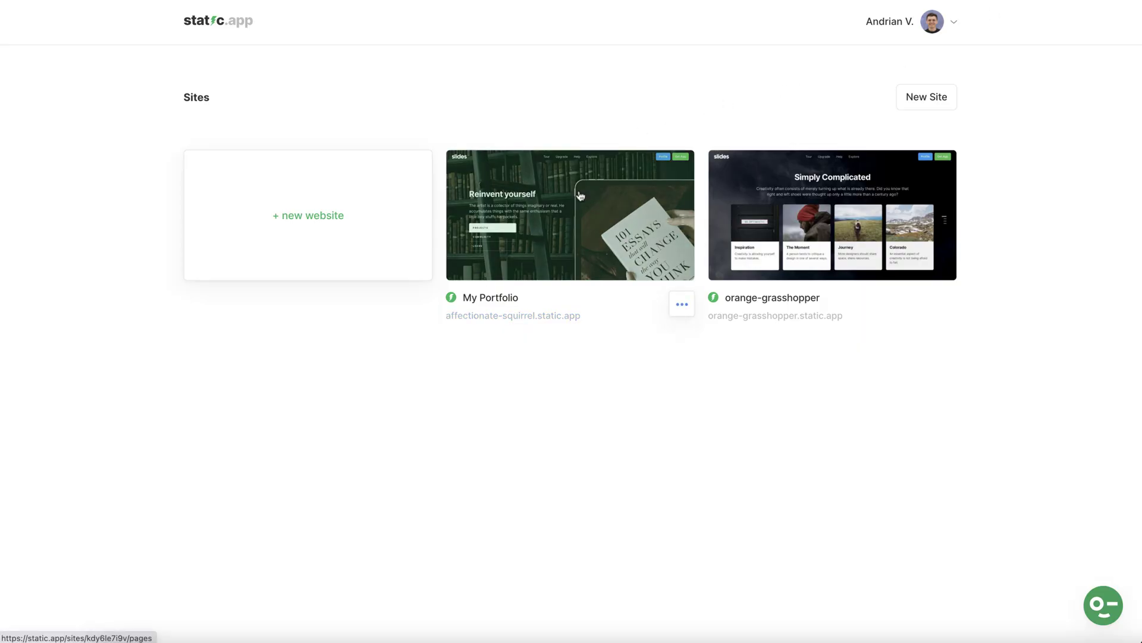
# Step: Browse My Portfolio's Files list: assets, css, js, manual, scss folders and the HTML pages
pyautogui.click(580, 196)
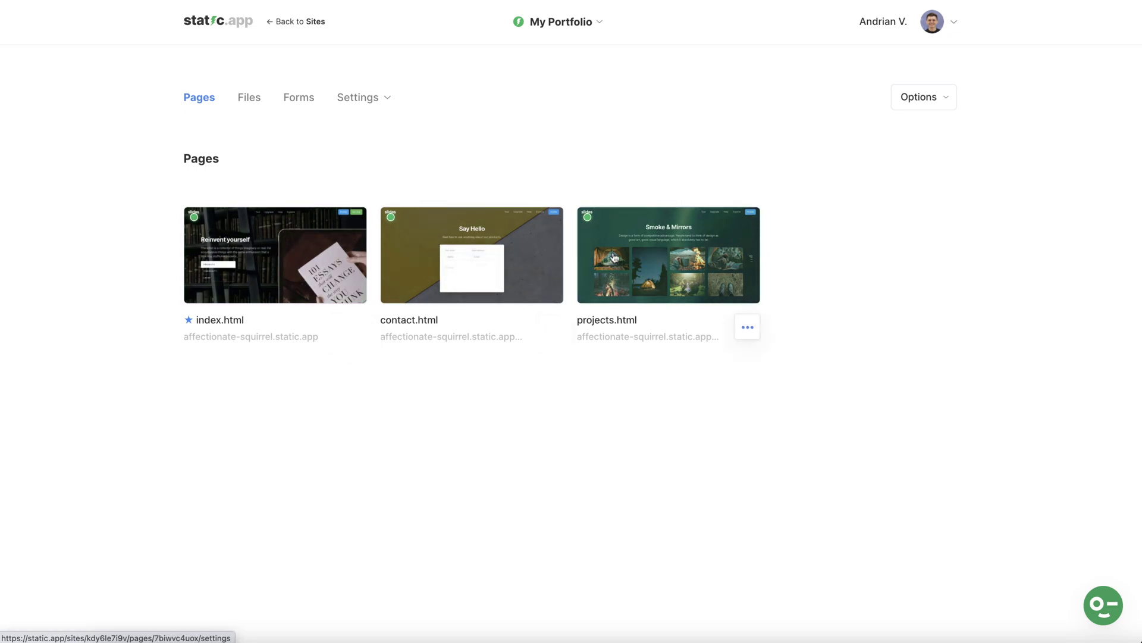
pyautogui.click(243, 102)
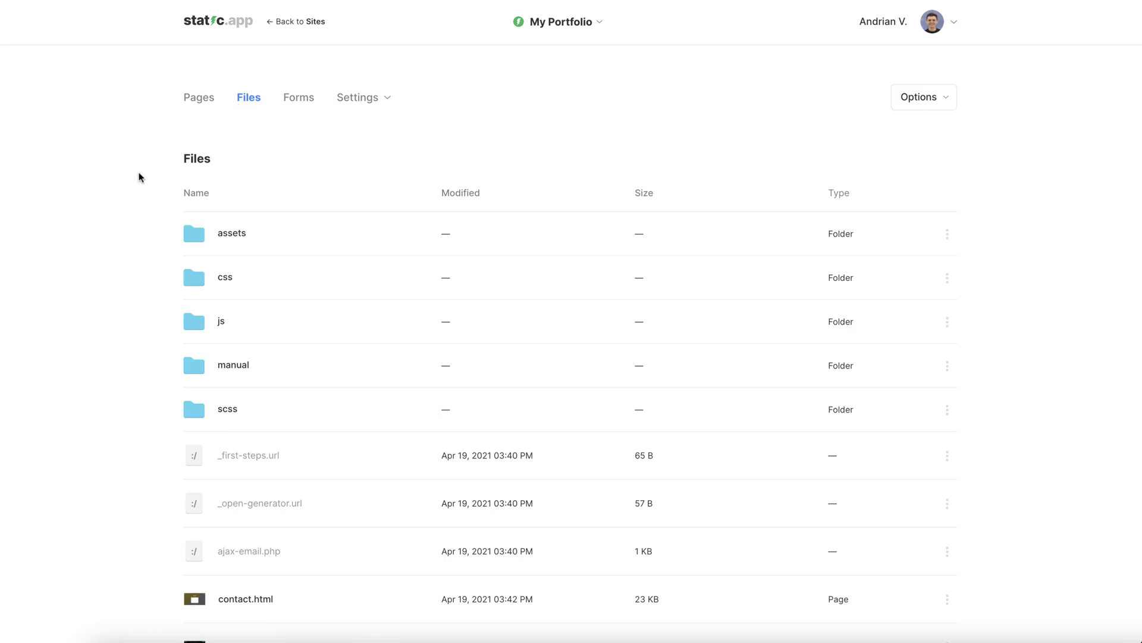
pyautogui.scroll(-1, 62, 187)
pyautogui.scroll(-3, 64, 186)
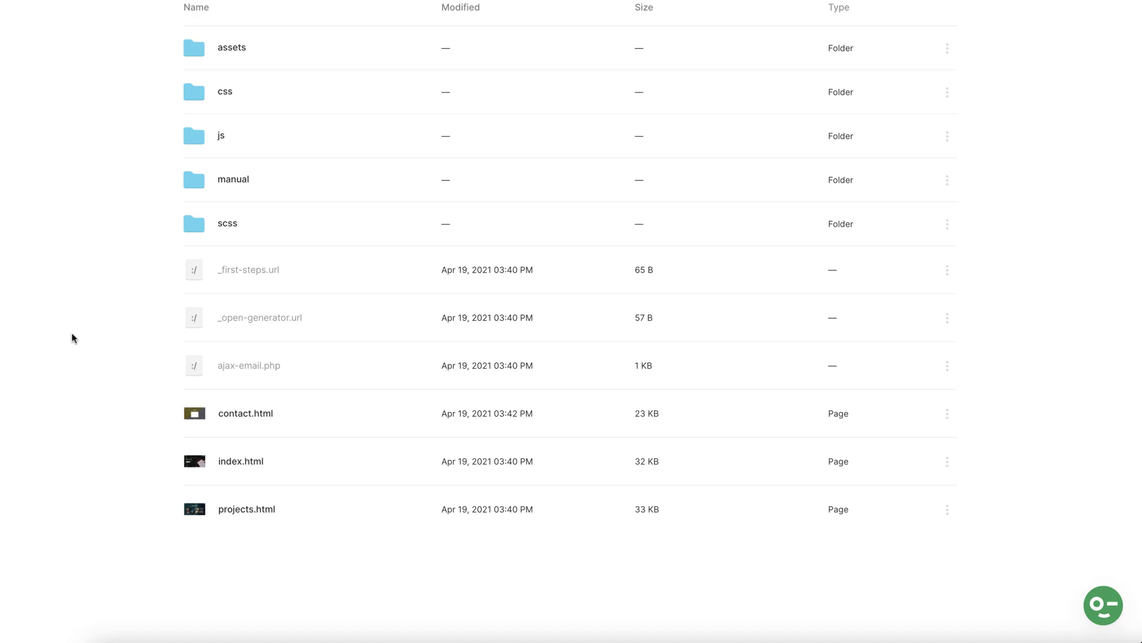
pyautogui.scroll(4, 72, 336)
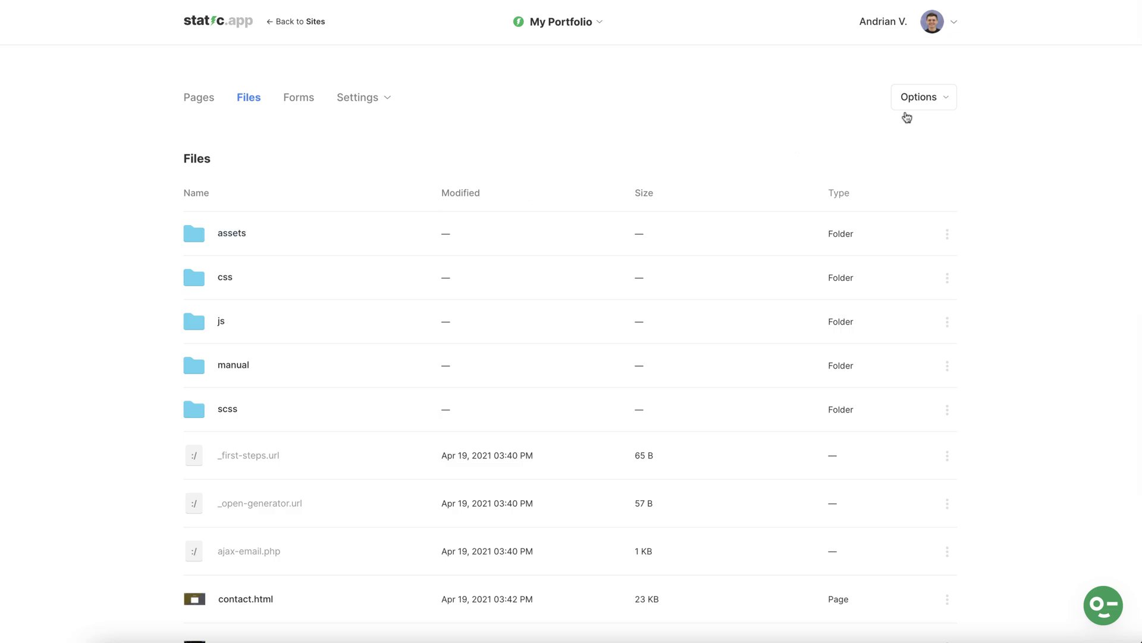
pyautogui.click(921, 101)
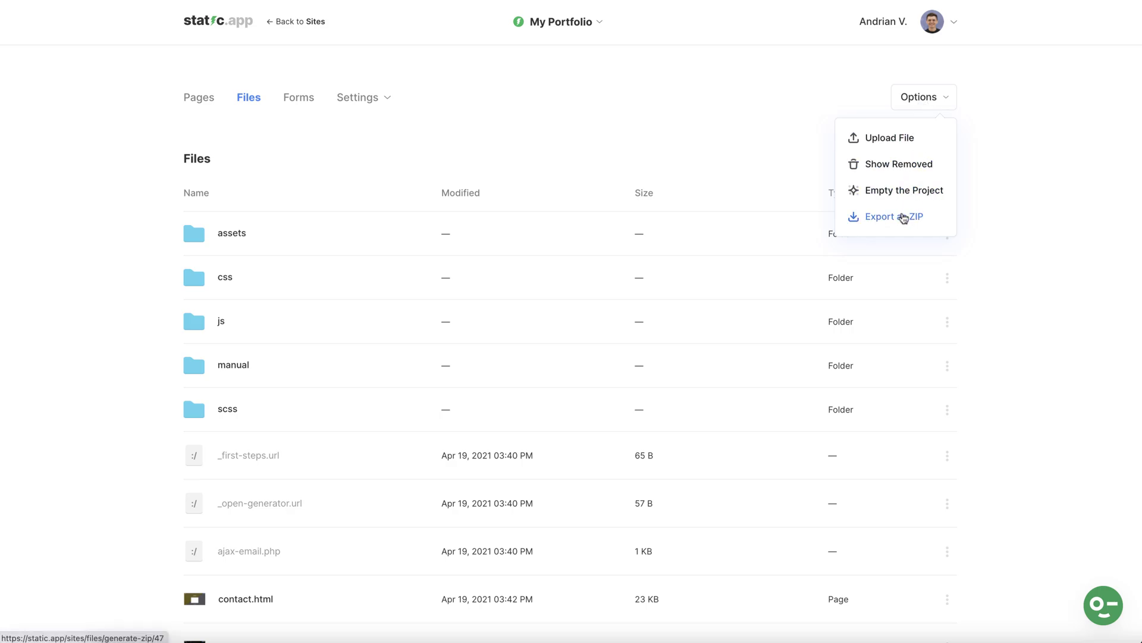
pyautogui.click(904, 218)
pyautogui.scroll(-2, 762, 125)
pyautogui.scroll(-2, 761, 126)
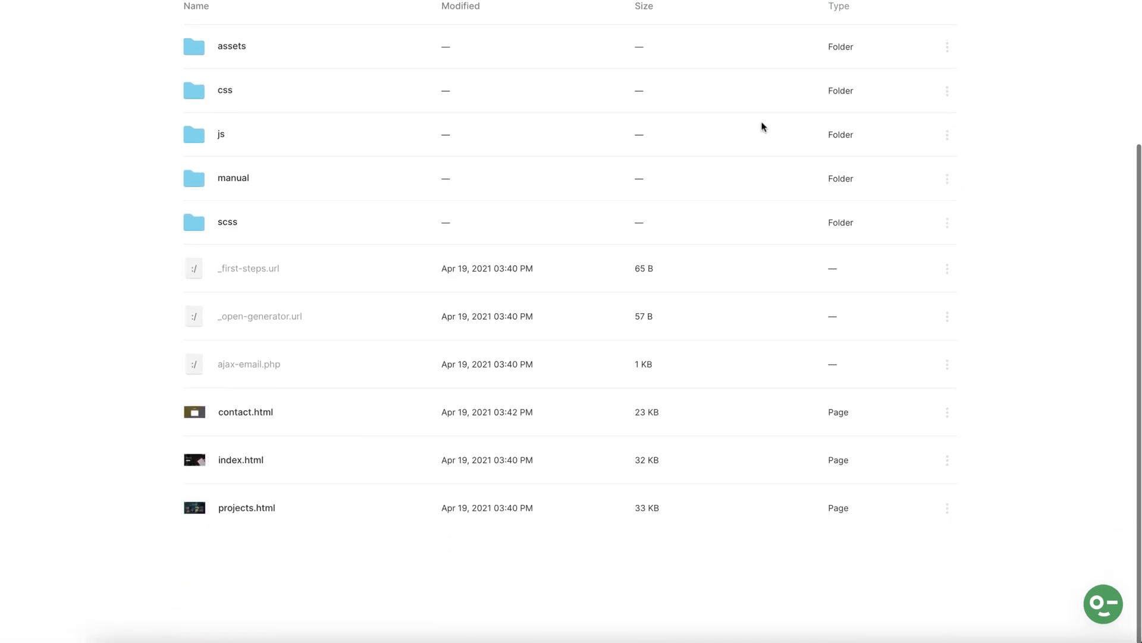
pyautogui.click(255, 466)
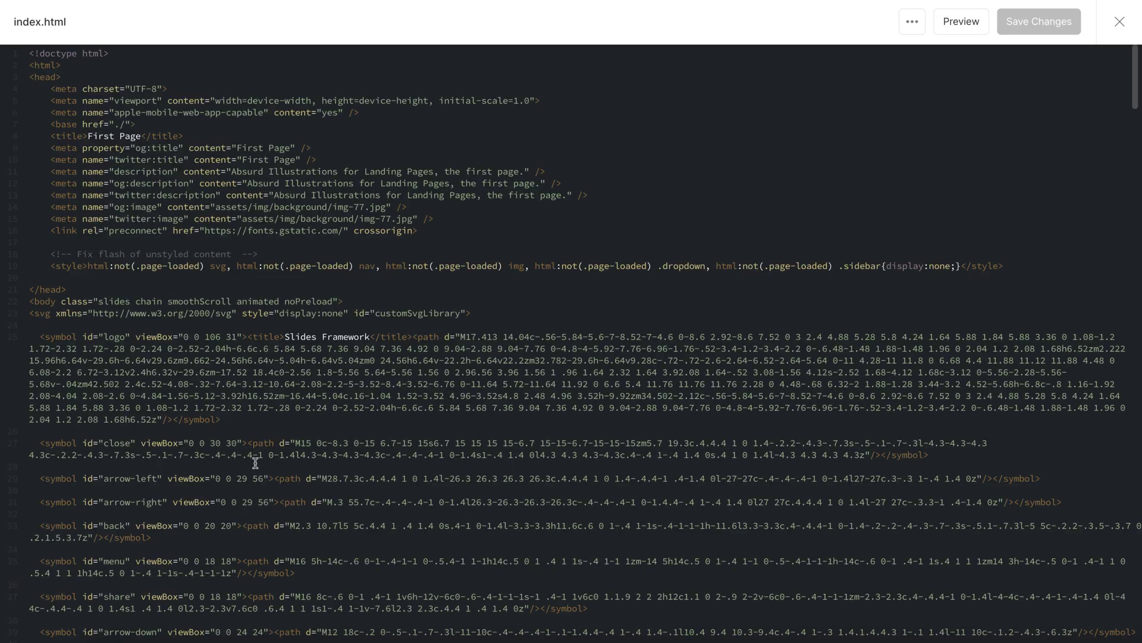
pyautogui.scroll(-20, 256, 463)
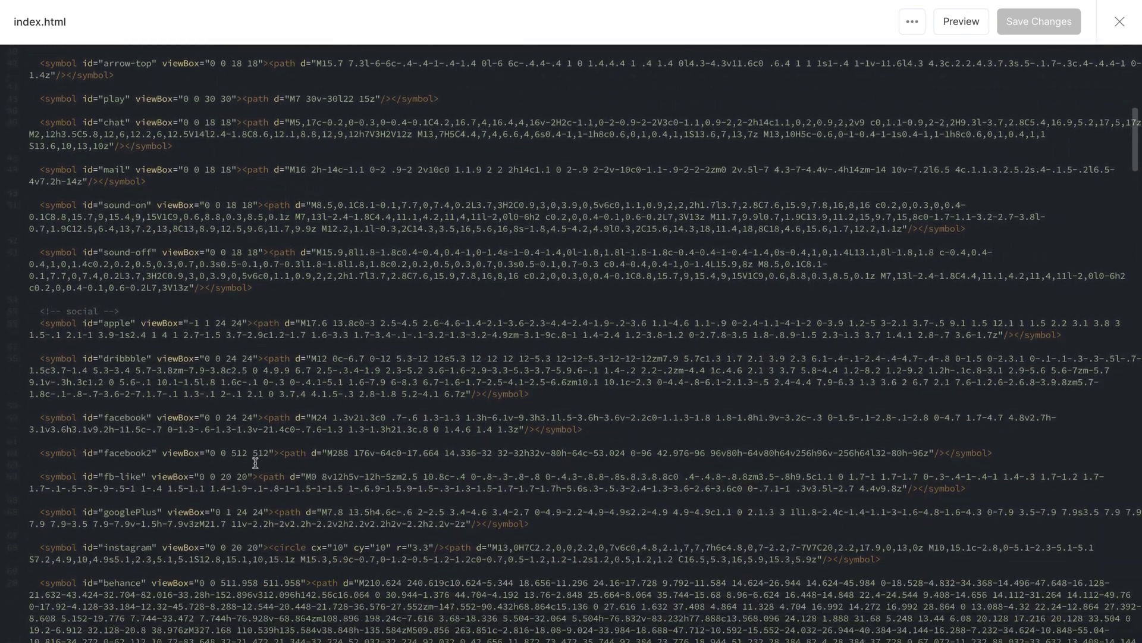
pyautogui.scroll(20, 255, 463)
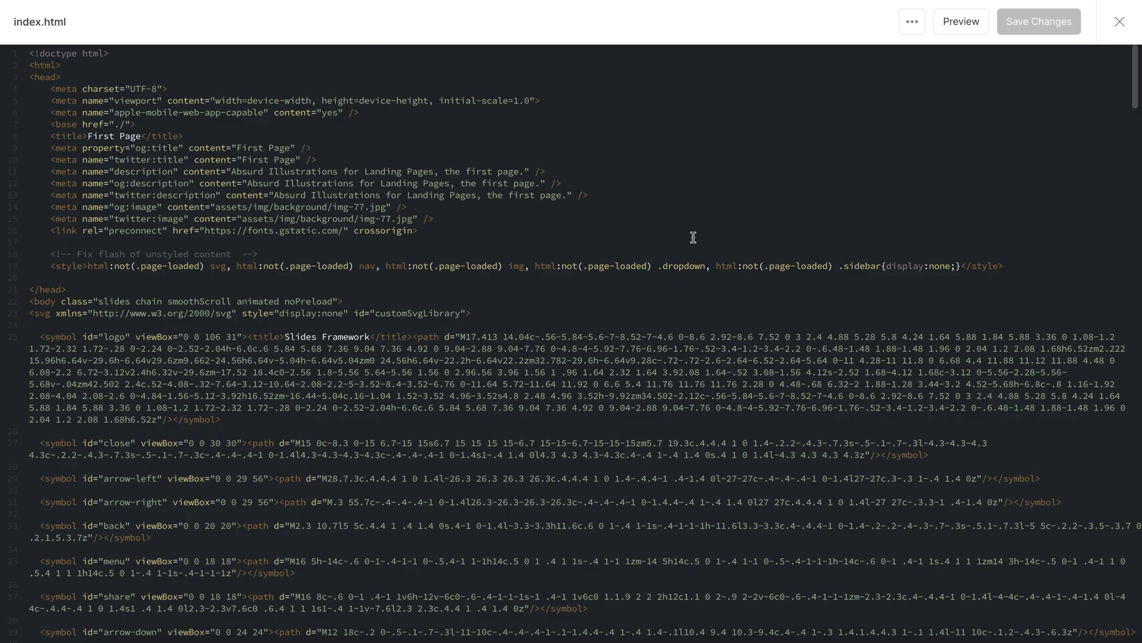
pyautogui.click(1112, 26)
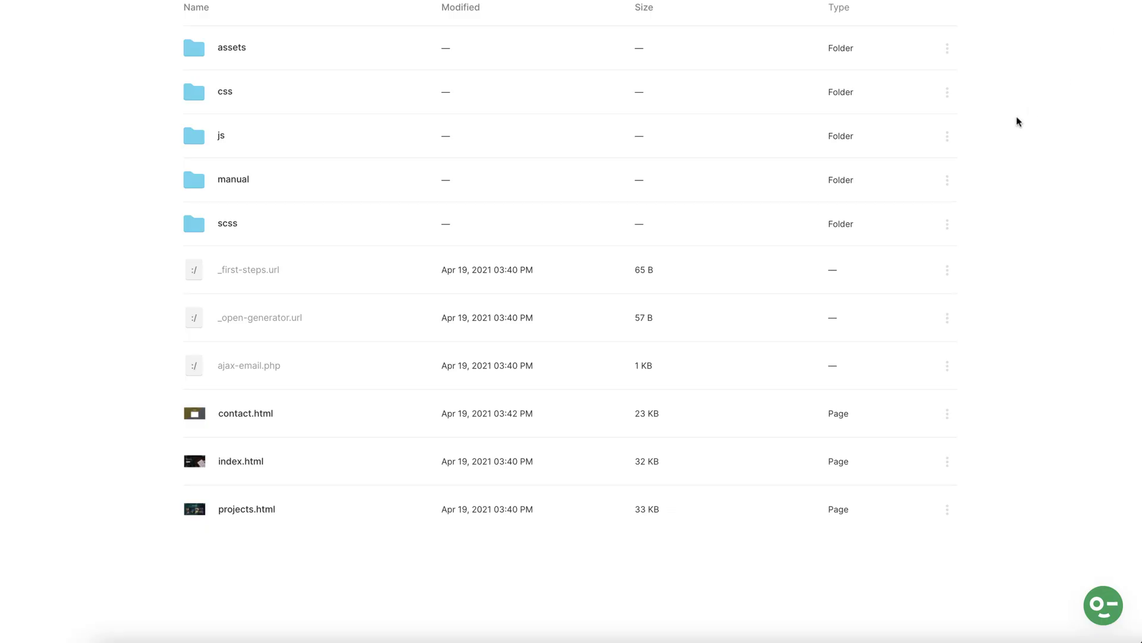
# Step: Show index.html's Page Settings from the Pages overview: file name index, Public visibility
pyautogui.scroll(3, 1018, 120)
pyautogui.click(205, 102)
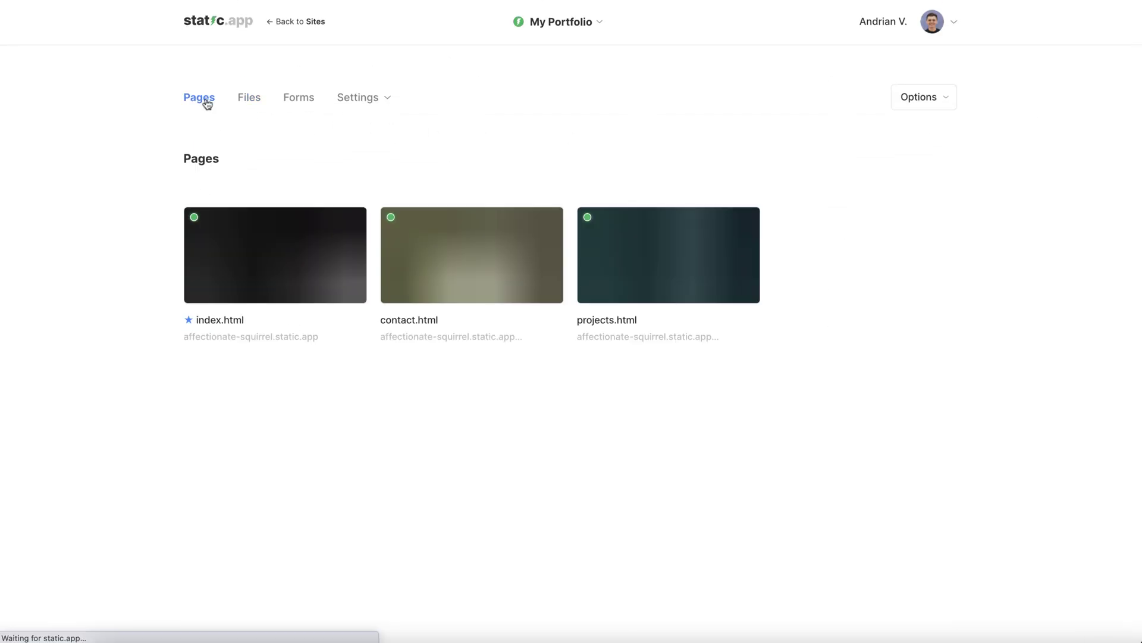
pyautogui.click(338, 238)
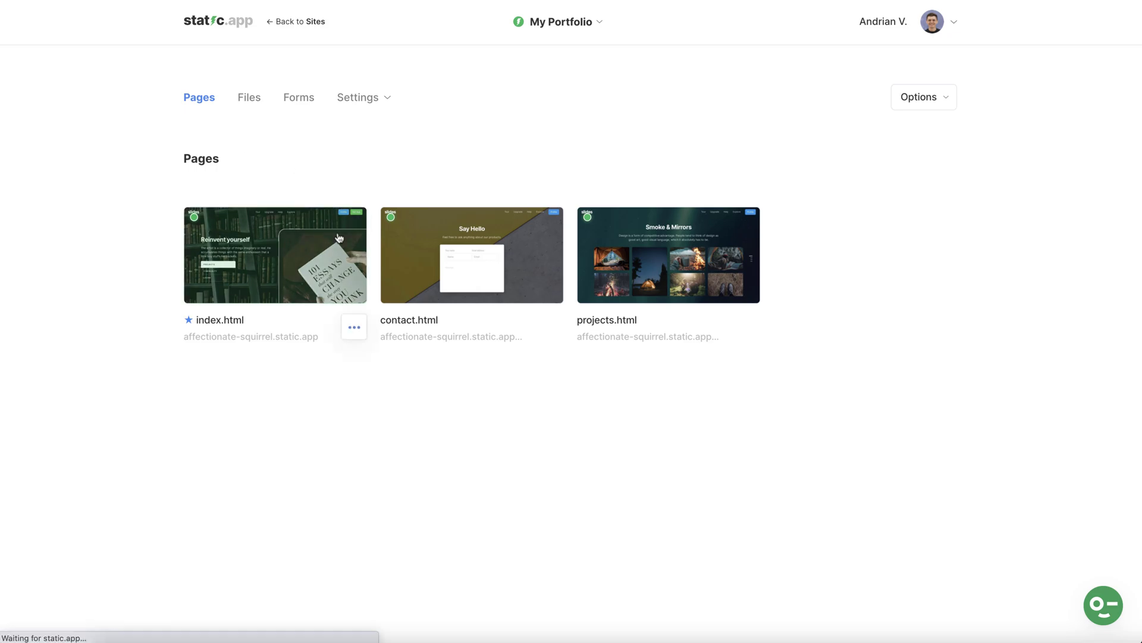
pyautogui.click(339, 230)
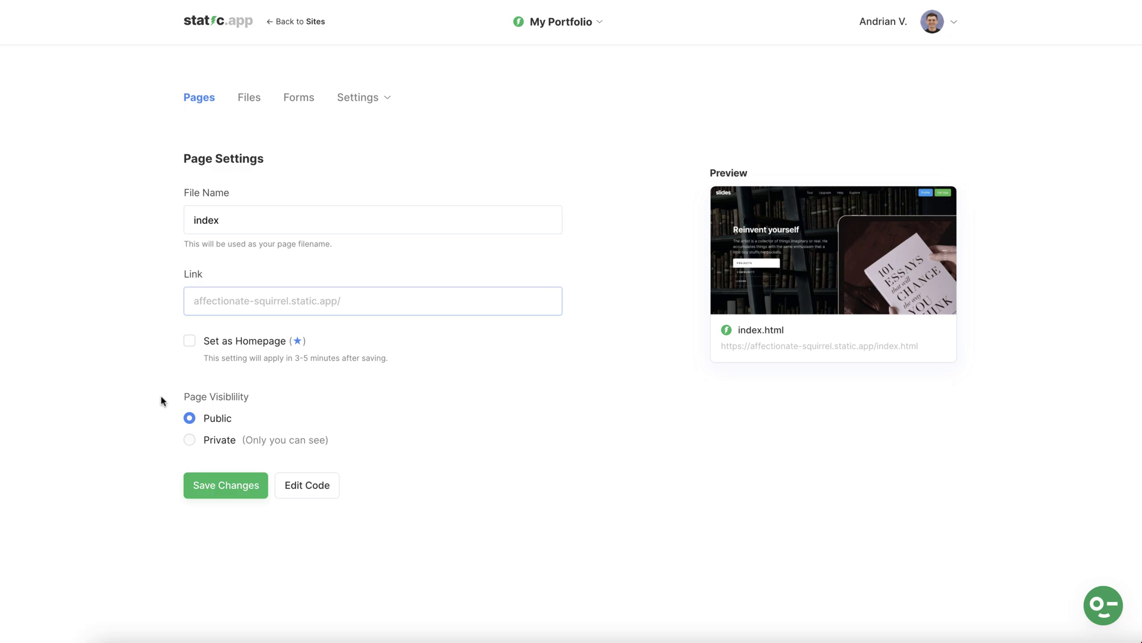
# Step: Set valeanu.blog as the site's custom domain in Domains settings and save
pyautogui.moveTo(355, 99)
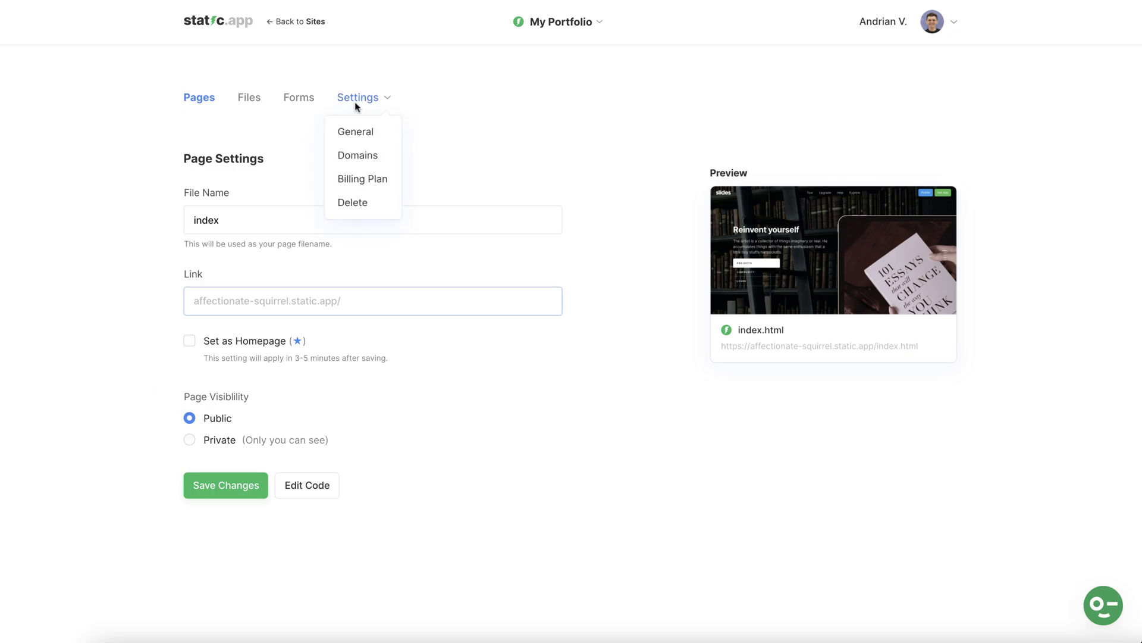
pyautogui.click(355, 157)
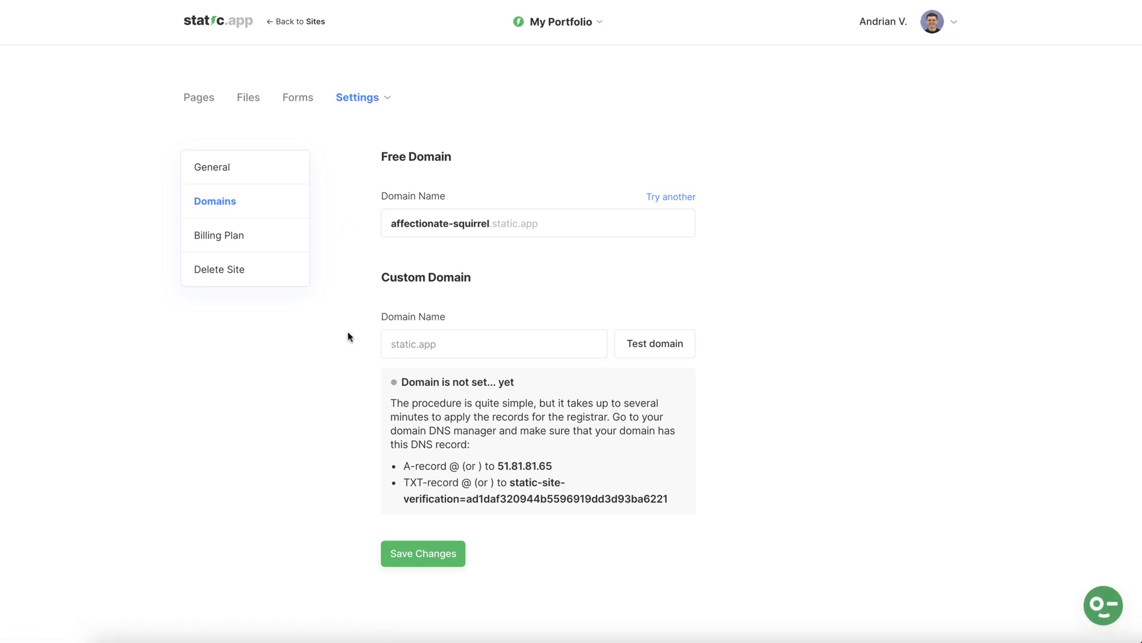
pyautogui.click(407, 342)
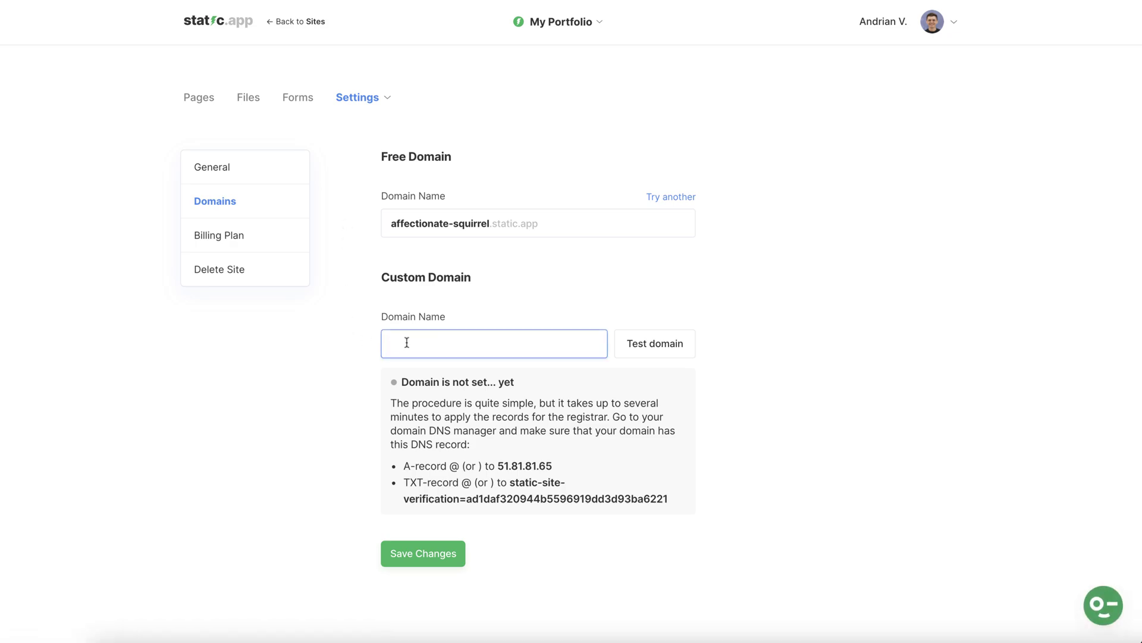
pyautogui.write('valeanu.blog')
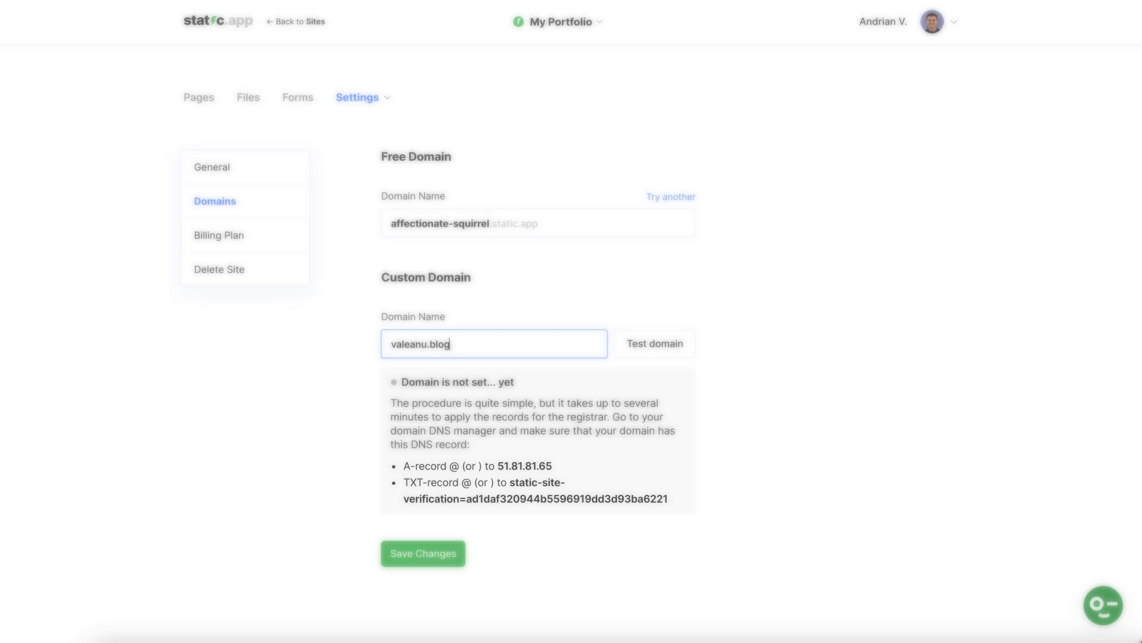
pyautogui.click(635, 347)
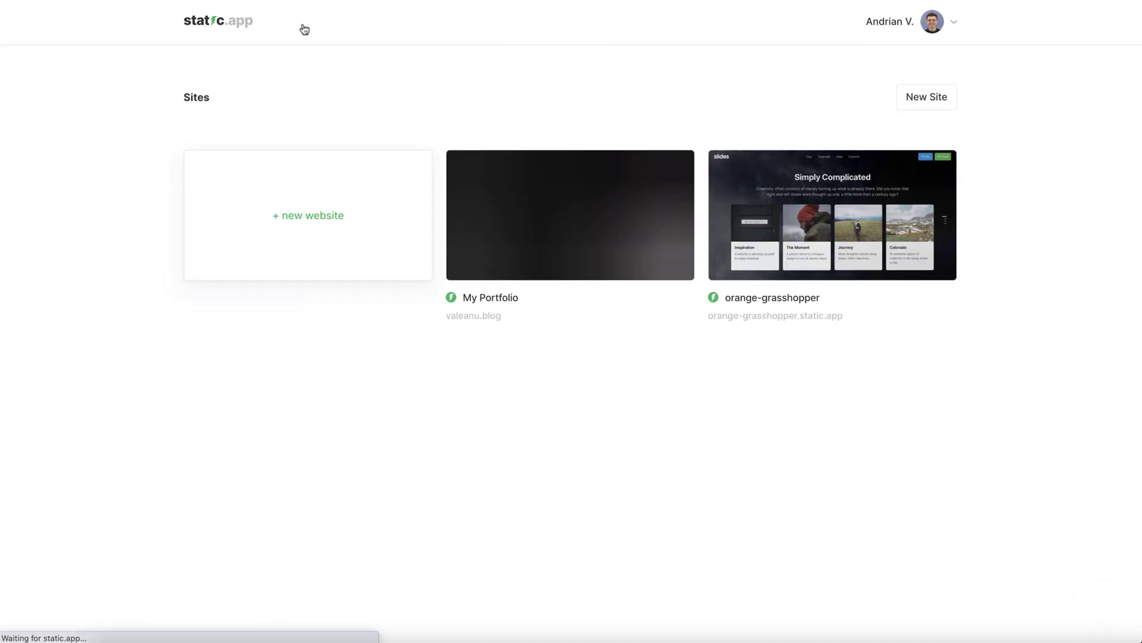
# Step: Open the live site at valeanu.blog from the Sites list and scroll through its slides
pyautogui.click(452, 319)
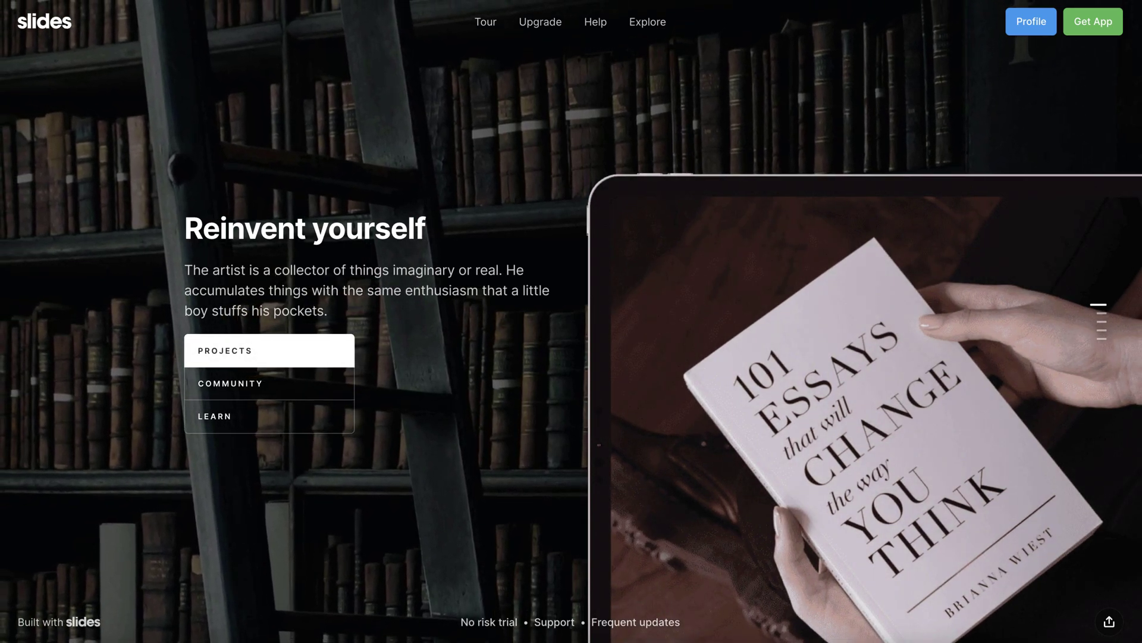
pyautogui.scroll(-1, 572, 322)
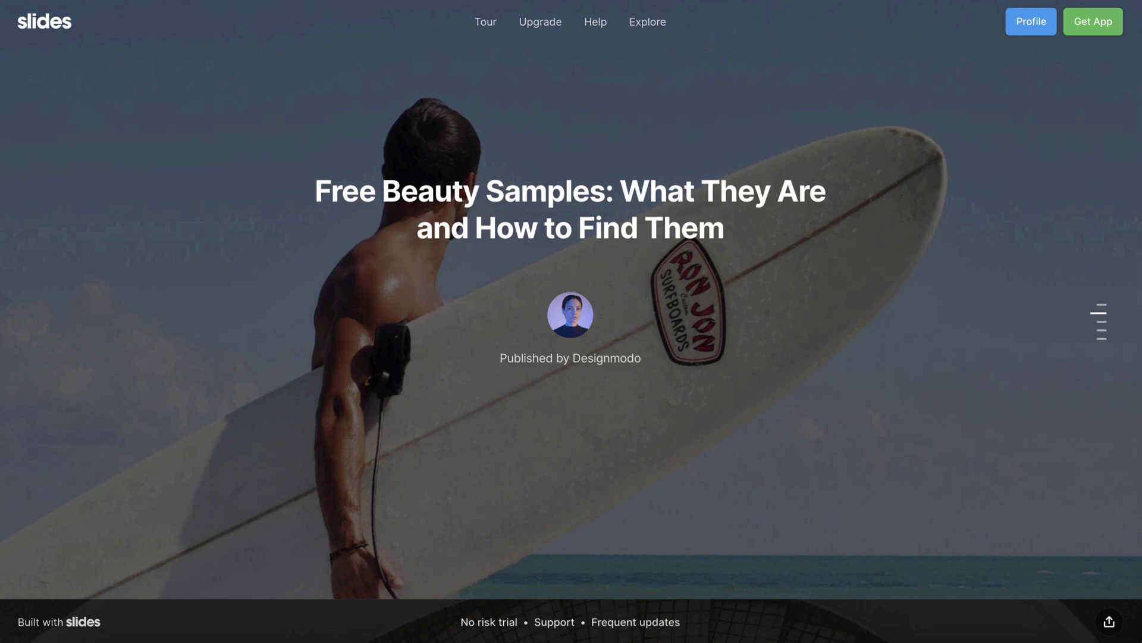
pyautogui.scroll(-1, 572, 322)
pyautogui.scroll(-1, 571, 321)
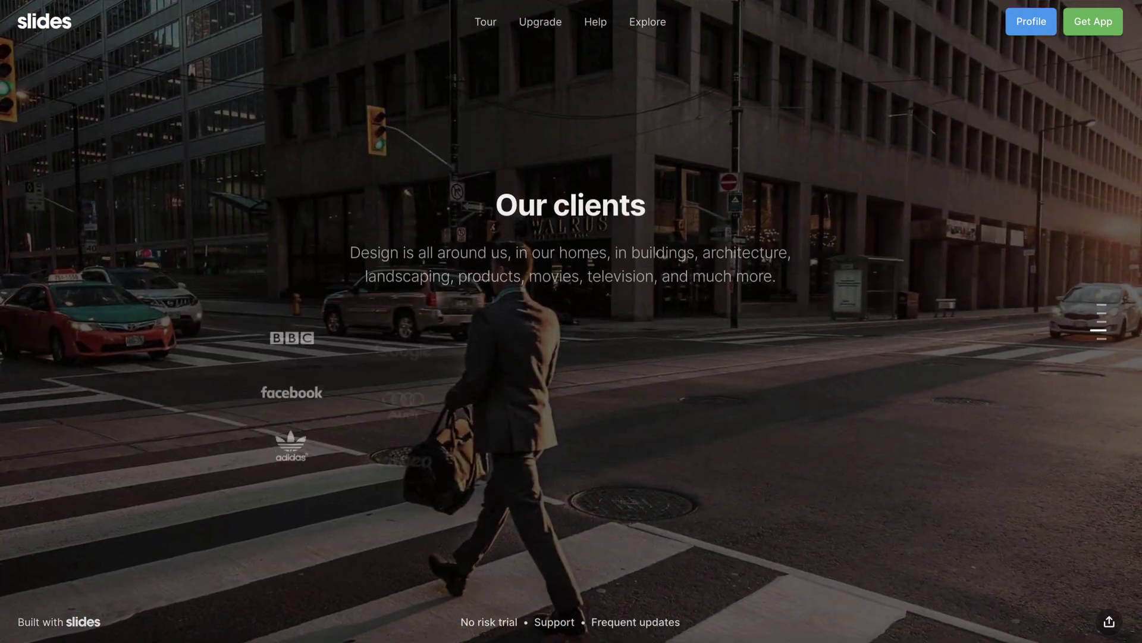
pyautogui.scroll(-1, 571, 321)
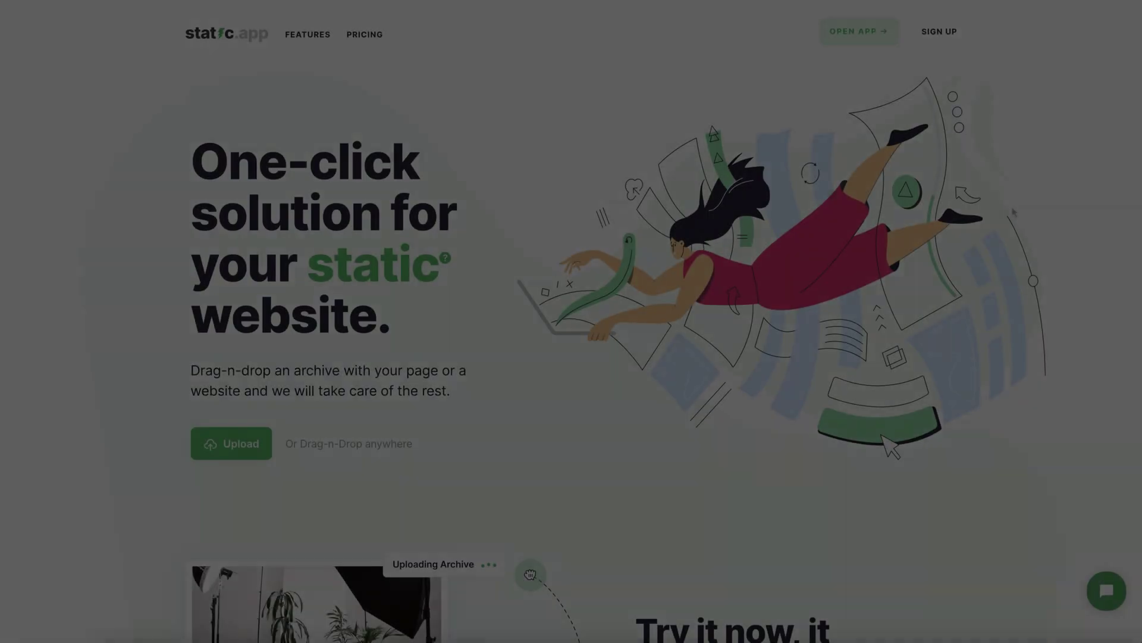
pyautogui.scroll(-6, 1014, 213)
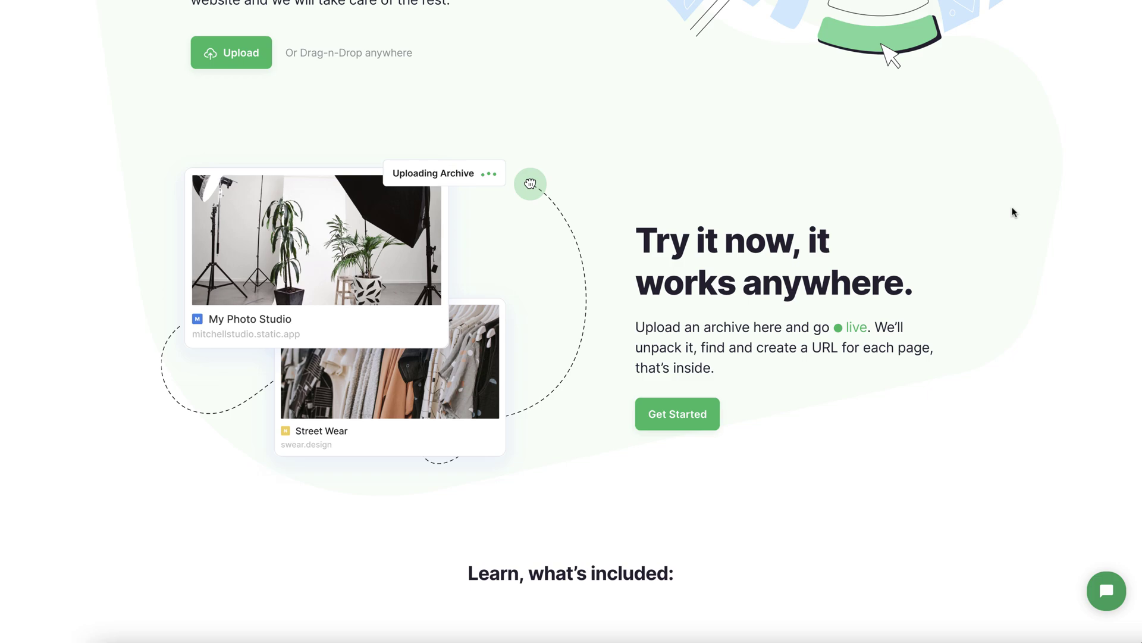
pyautogui.scroll(-8, 1014, 212)
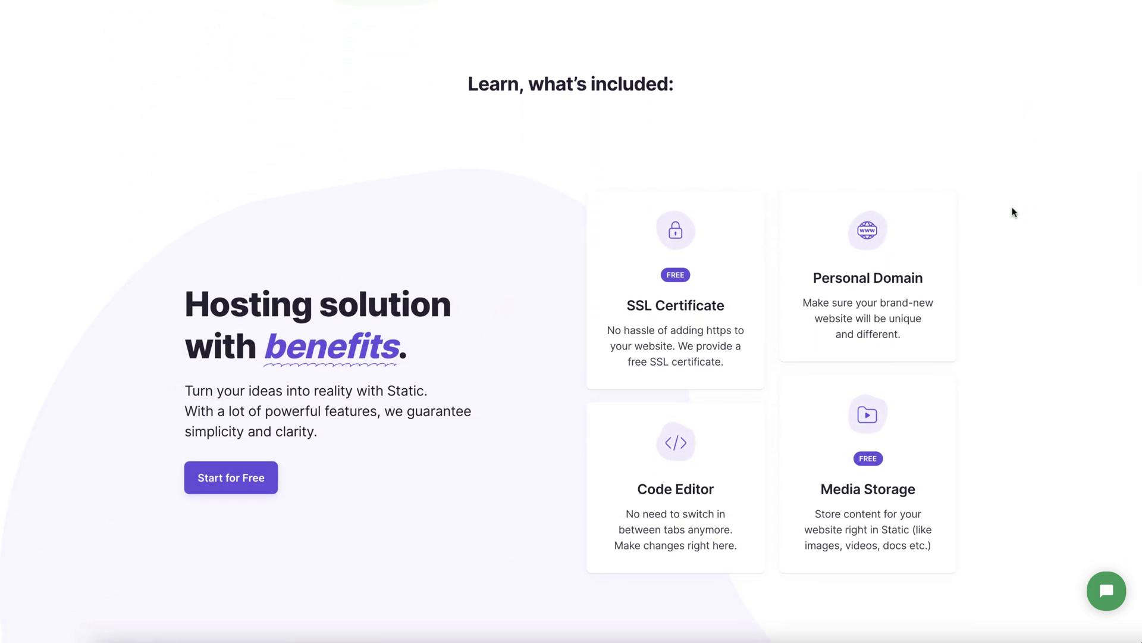
pyautogui.scroll(-9, 1014, 213)
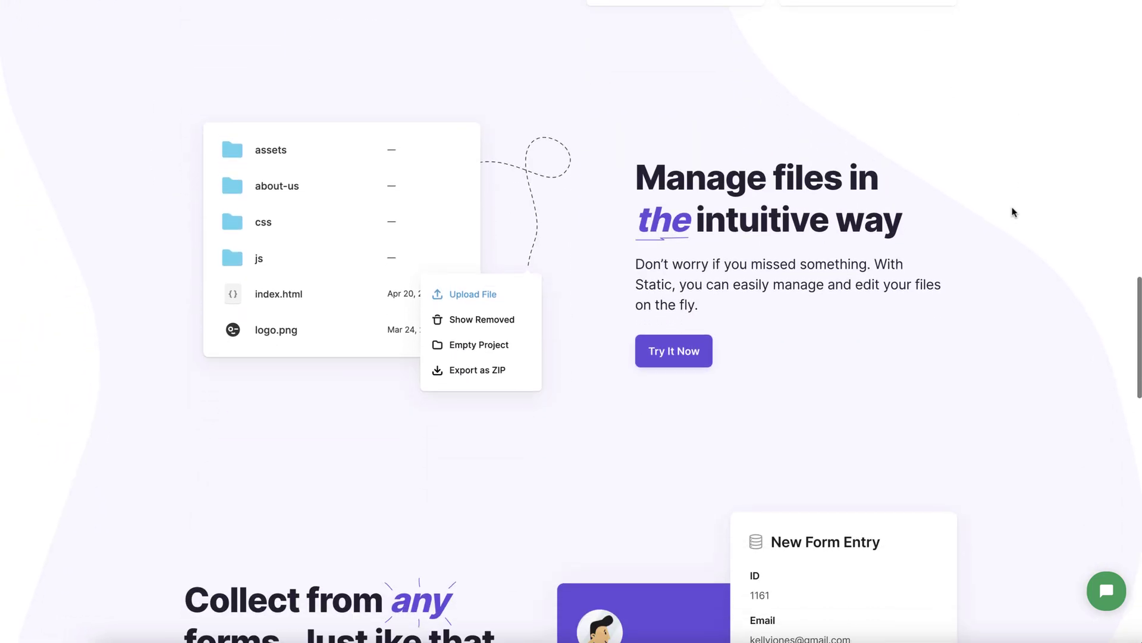
pyautogui.scroll(-6, 1014, 213)
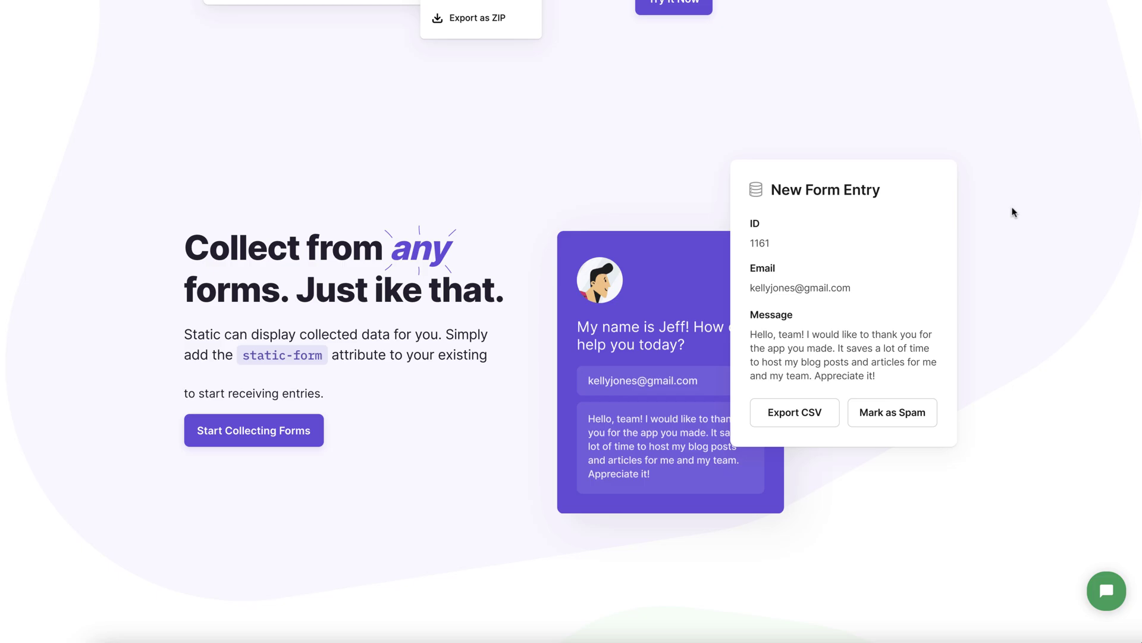
pyautogui.scroll(20, 1014, 213)
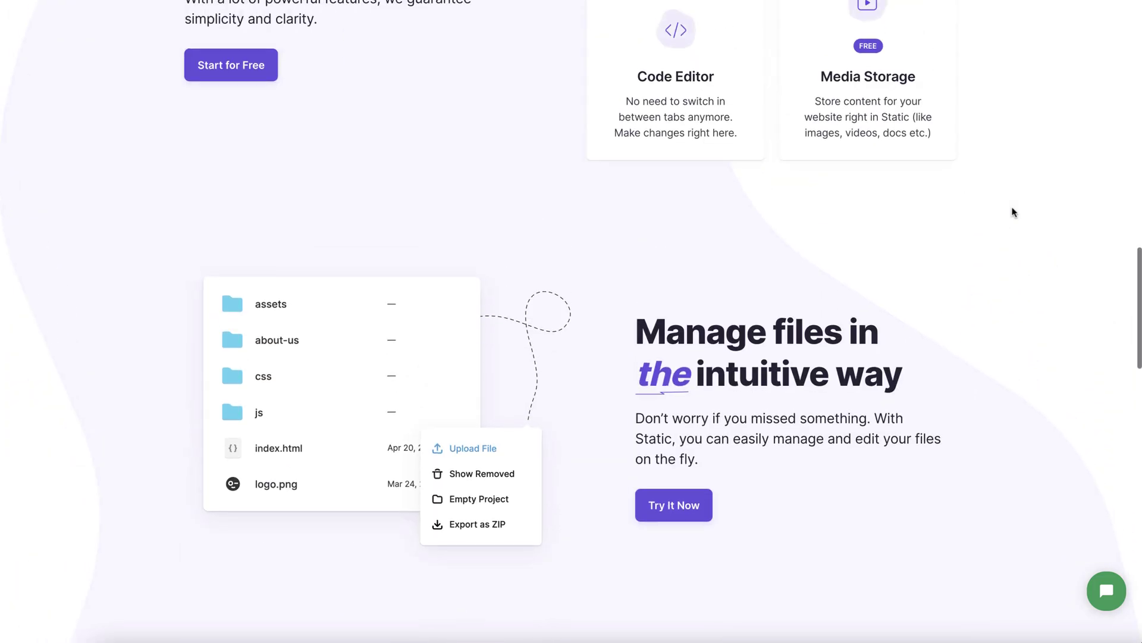